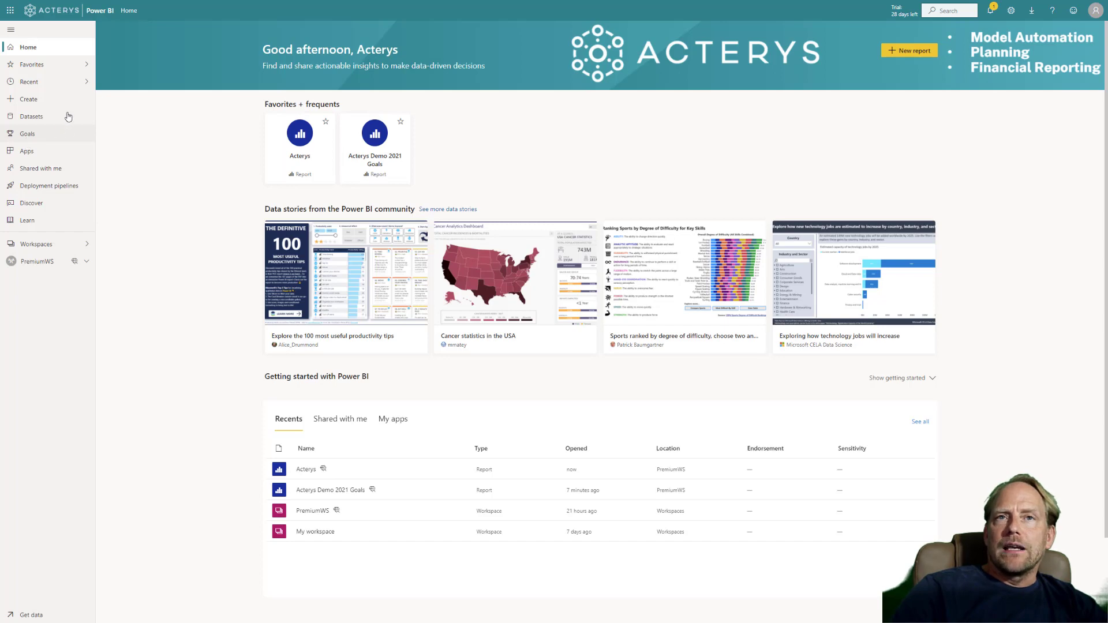
- Open the Acterys scorecard from the Goals hub, ready for editing
click(38, 140)
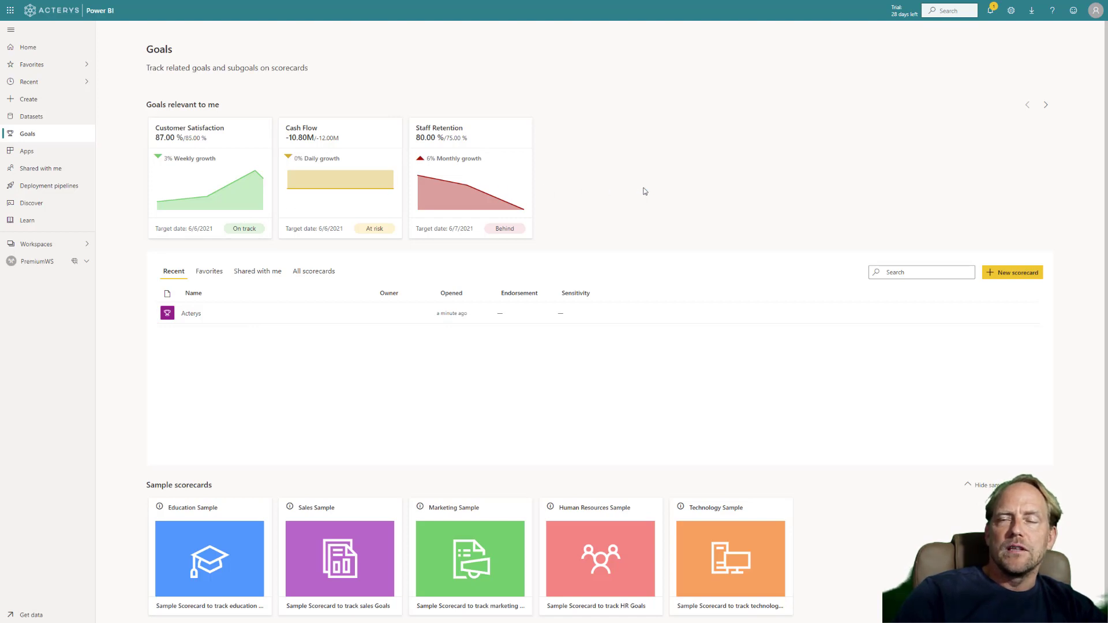
click(192, 314)
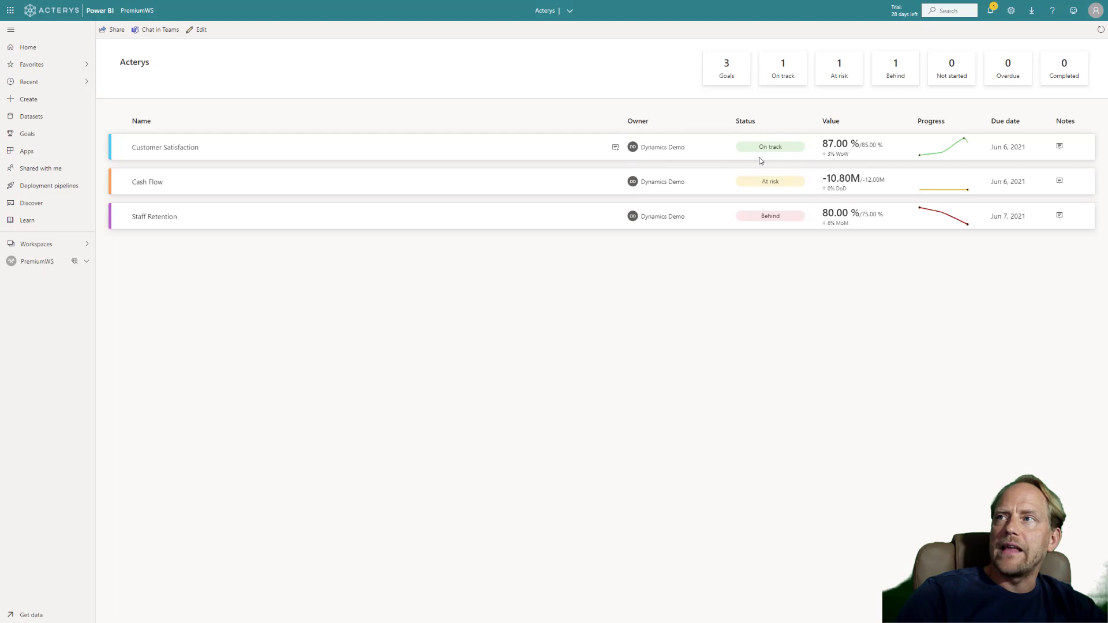
mouse_move(963, 146)
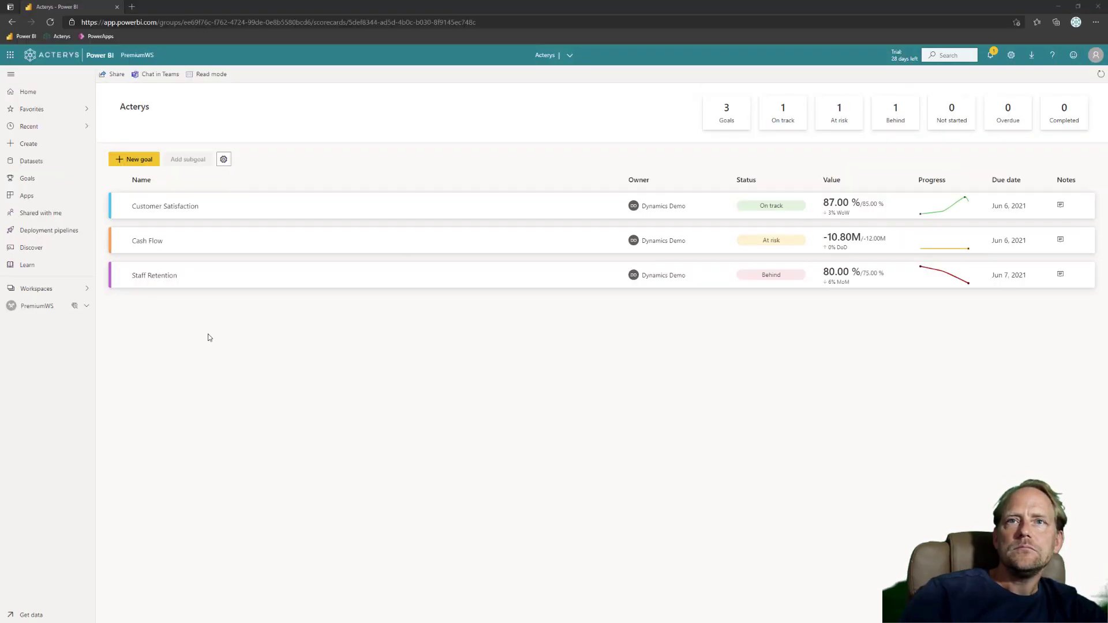
- Add a new goal named Global Sales and start linking its current value to data
click(148, 163)
click(158, 318)
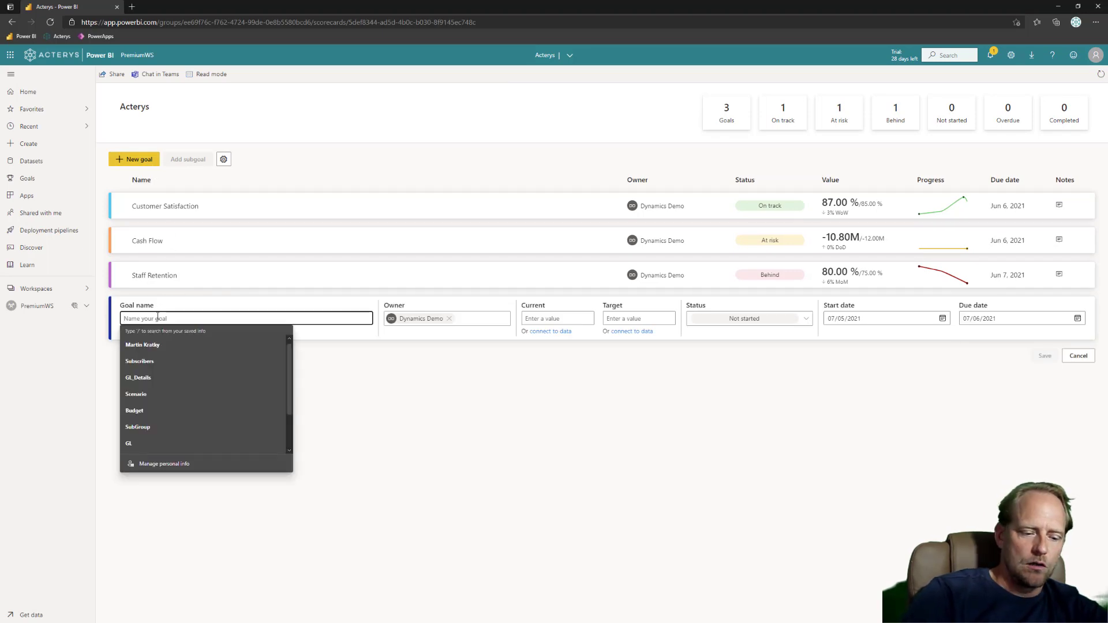
text(Global Sales)
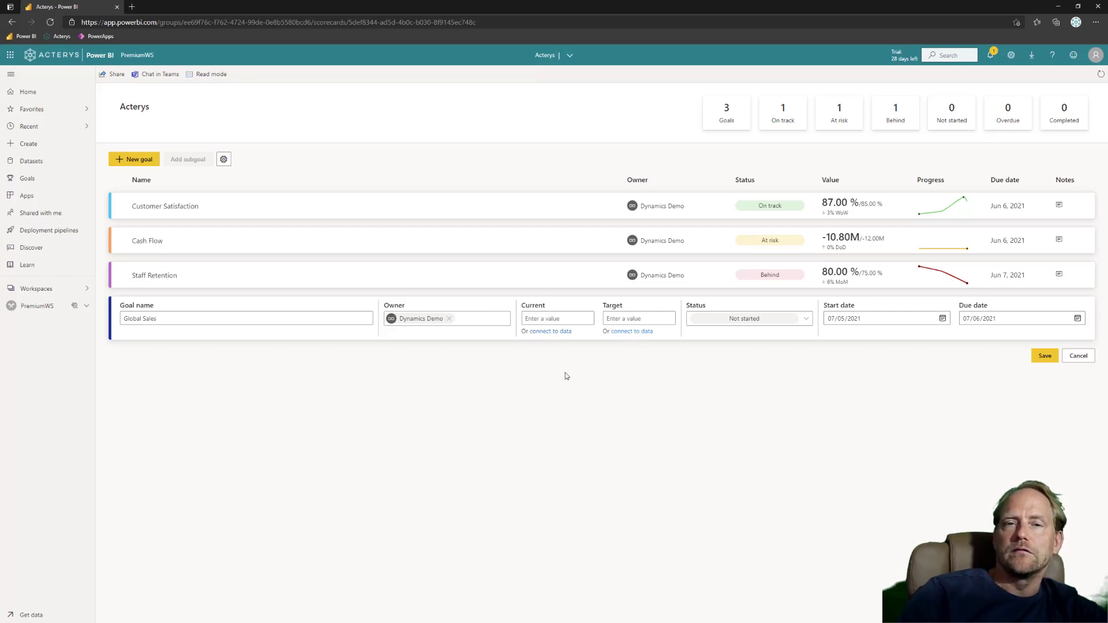
click(558, 337)
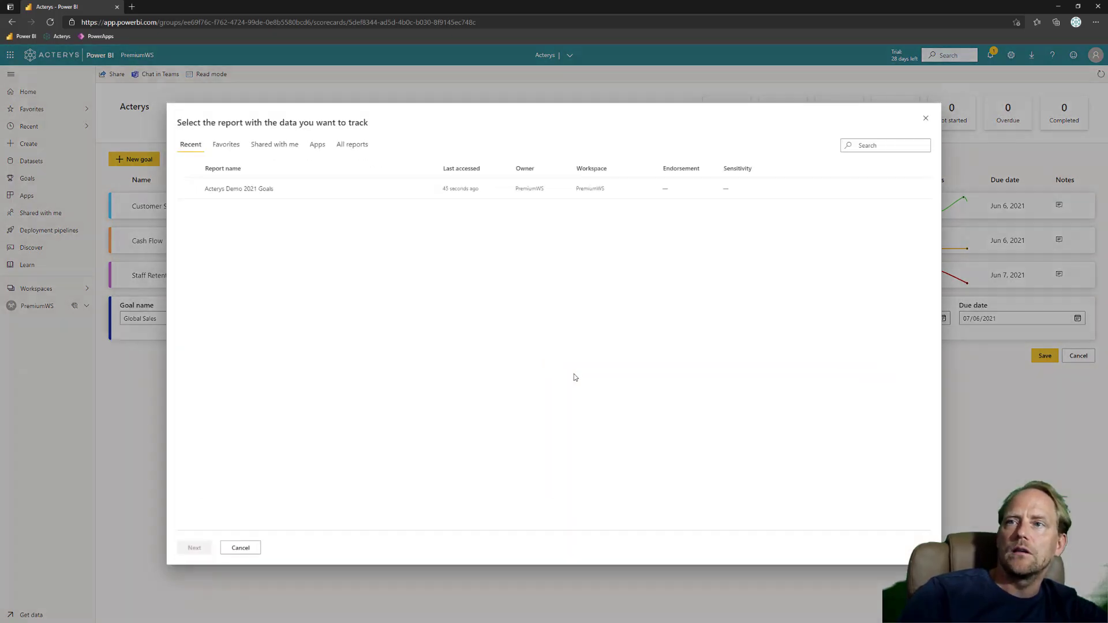
- From the Acterys Demo 2021 Goals report, connect Sales AC as current value and Sales BU as target
click(191, 188)
click(195, 547)
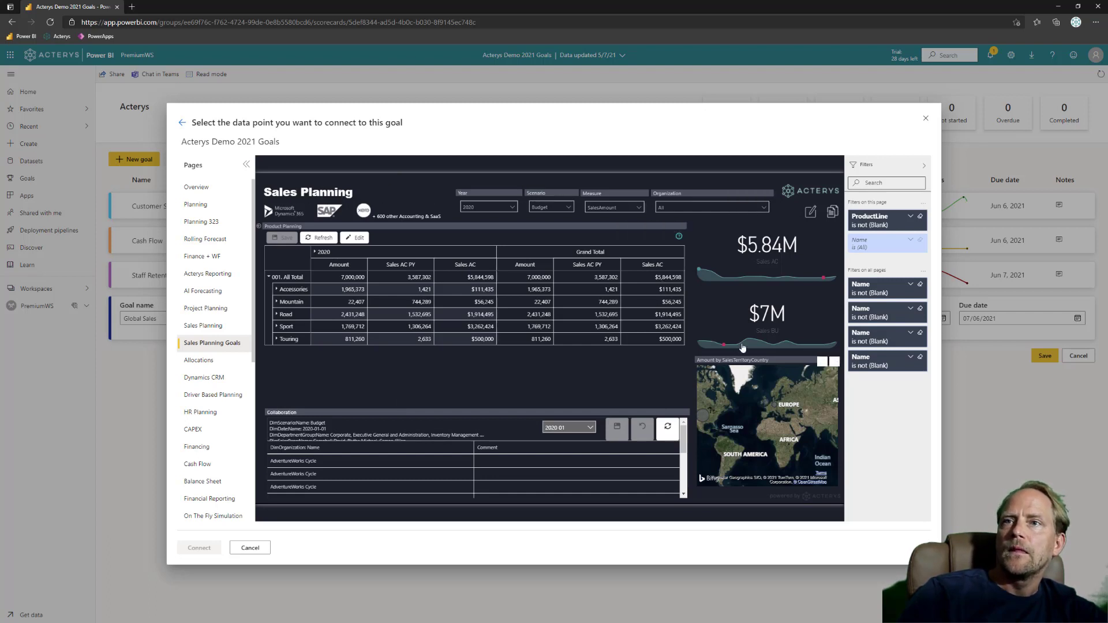
click(760, 259)
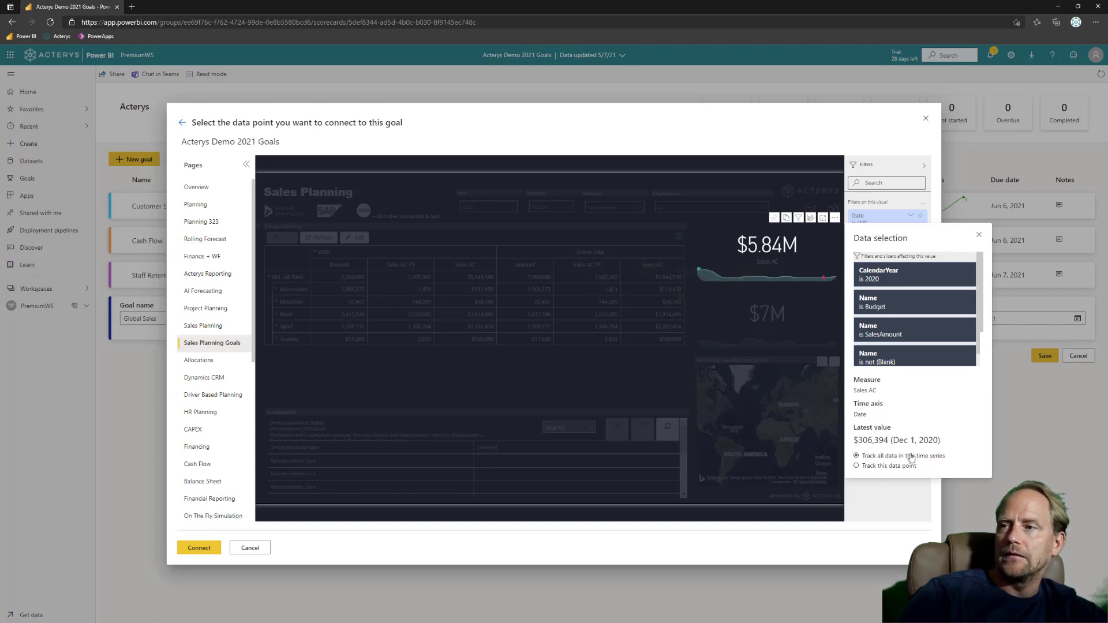
click(205, 550)
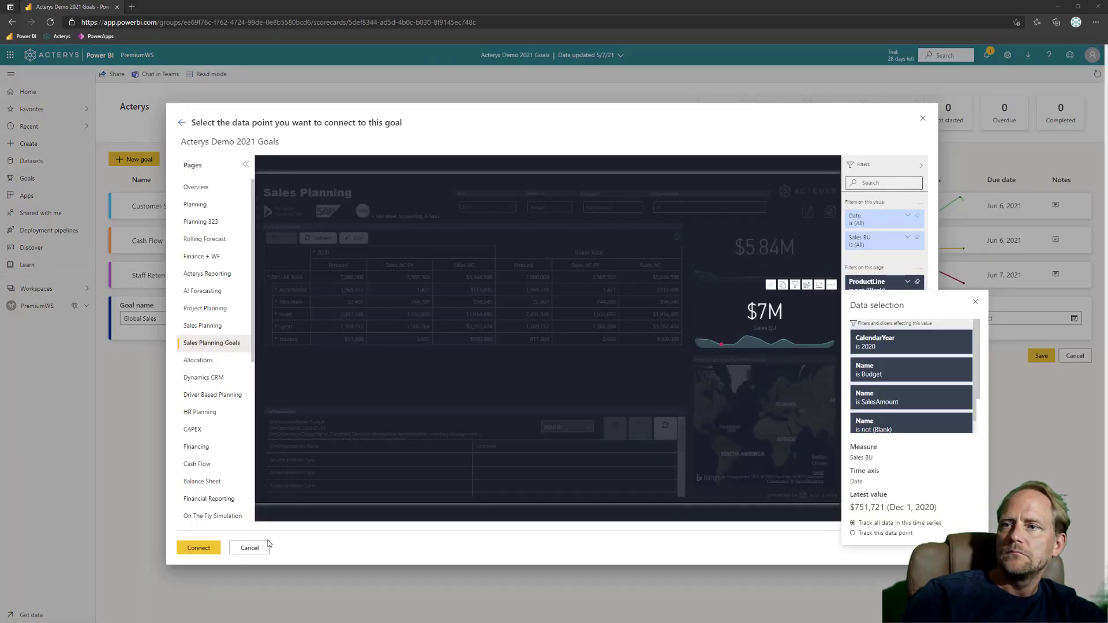
click(209, 549)
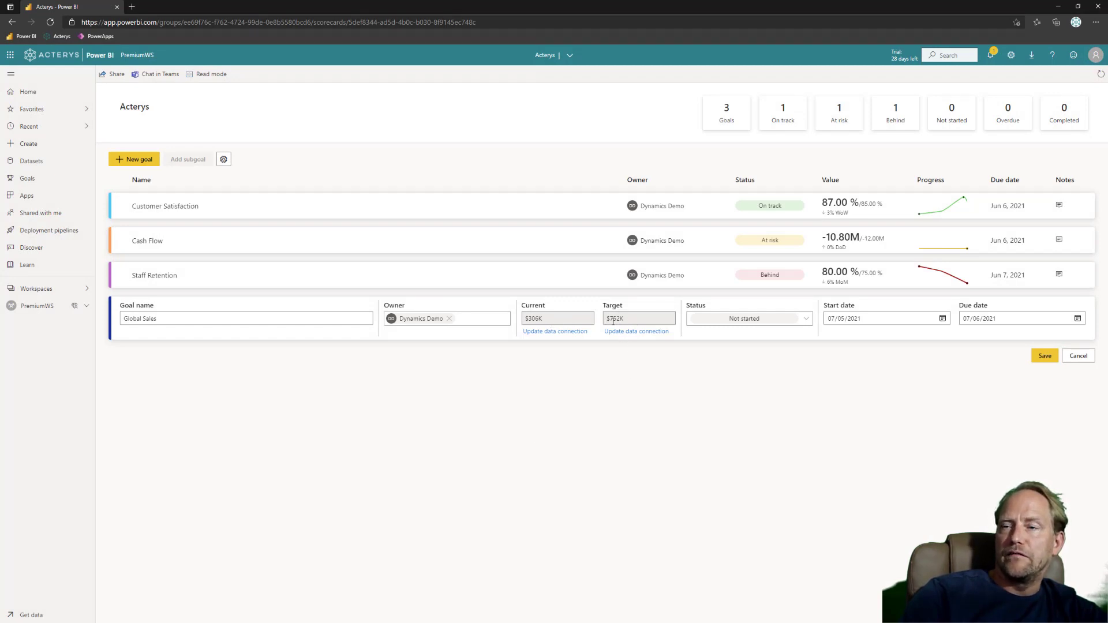
- Save Global Sales and add a Sales Germany subgoal, starting its current-value data link
click(1039, 356)
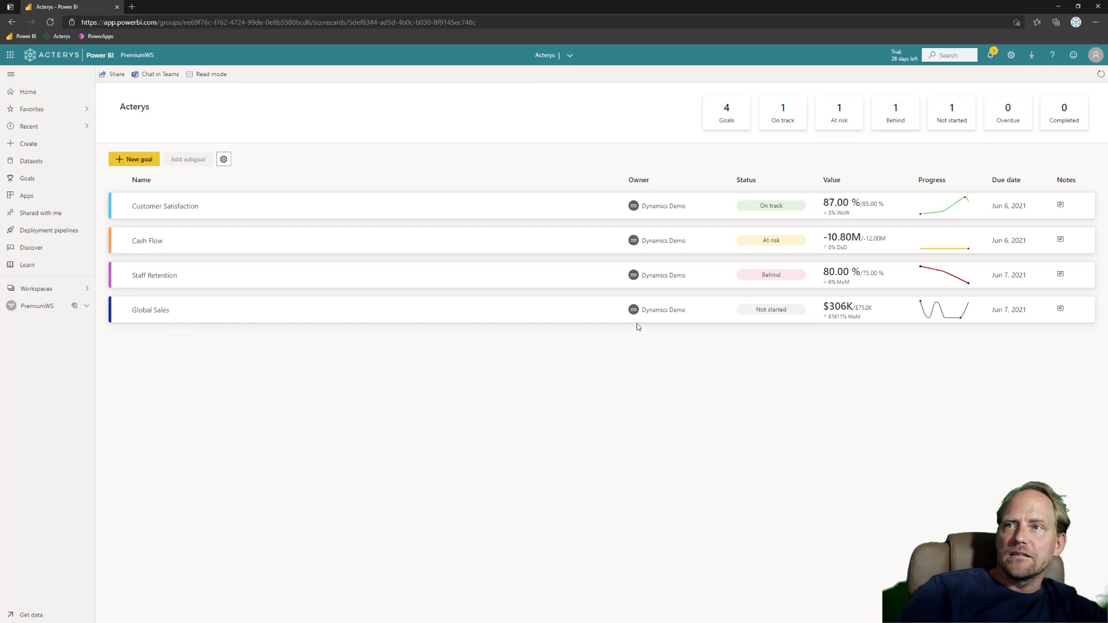
click(611, 311)
click(562, 353)
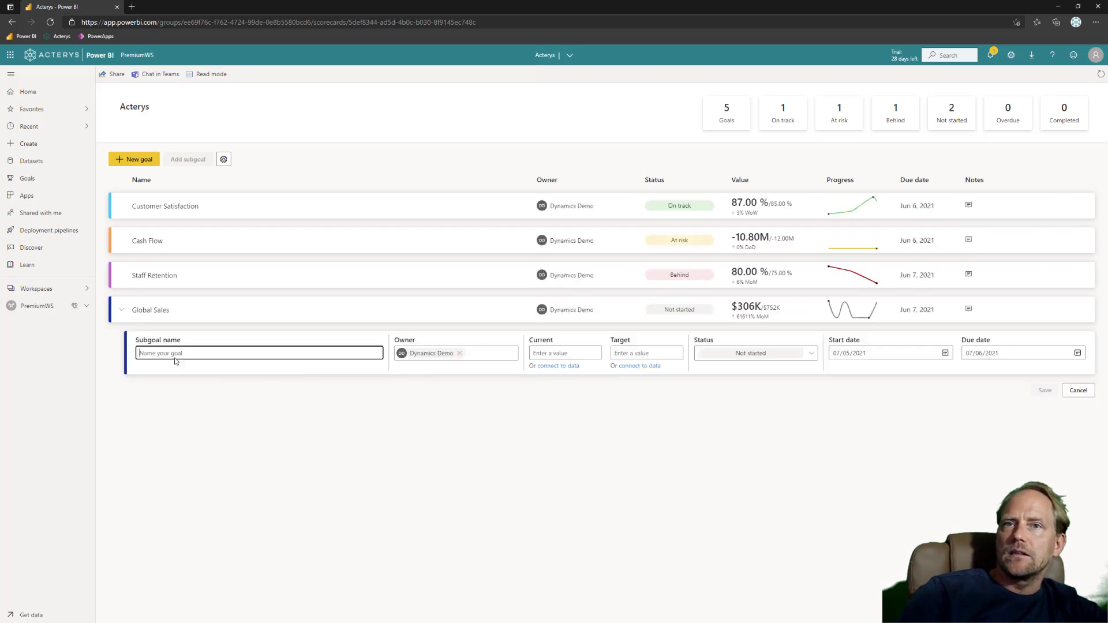
click(167, 353)
text(Sa)
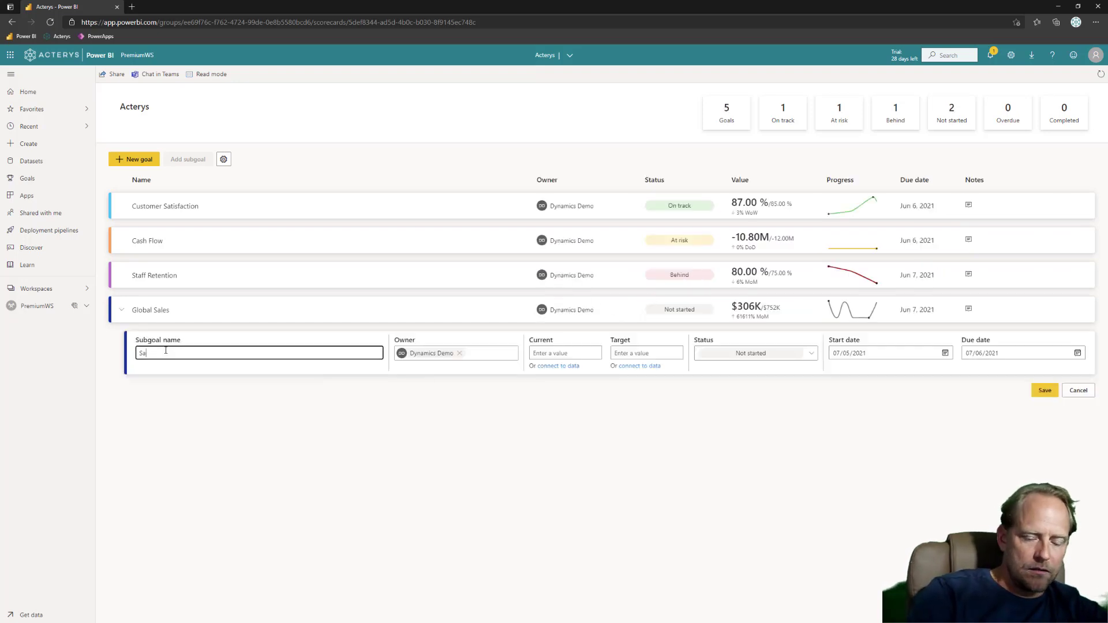
text(les Germany)
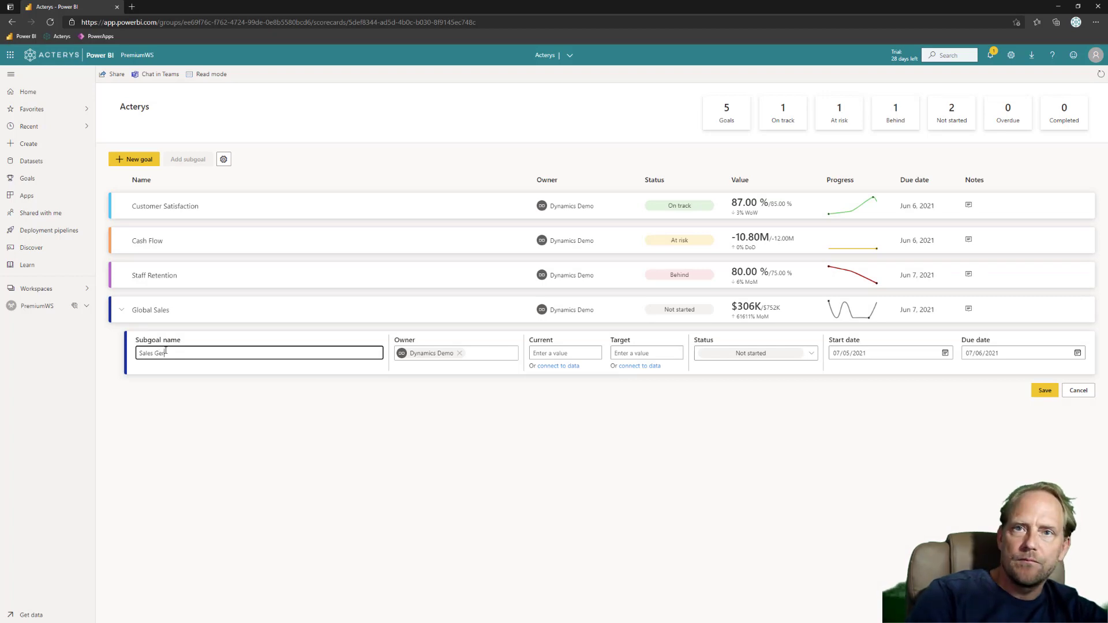
click(563, 366)
- Connect the subgoal's current value to Germany's Sales AC in Acterys Demo 2021 Goals
click(239, 188)
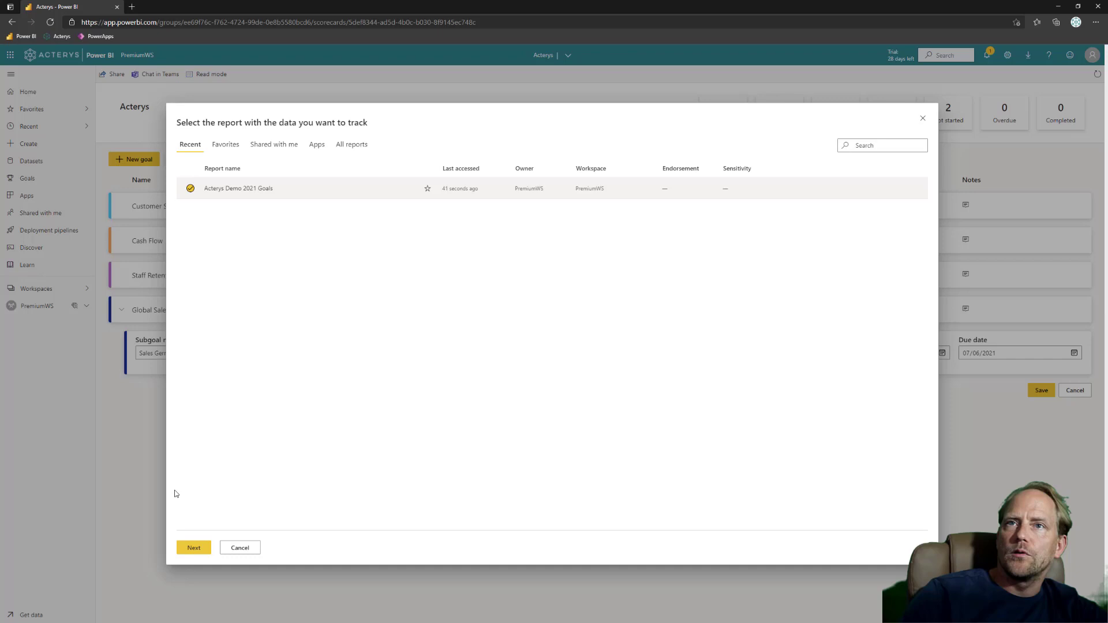
click(194, 547)
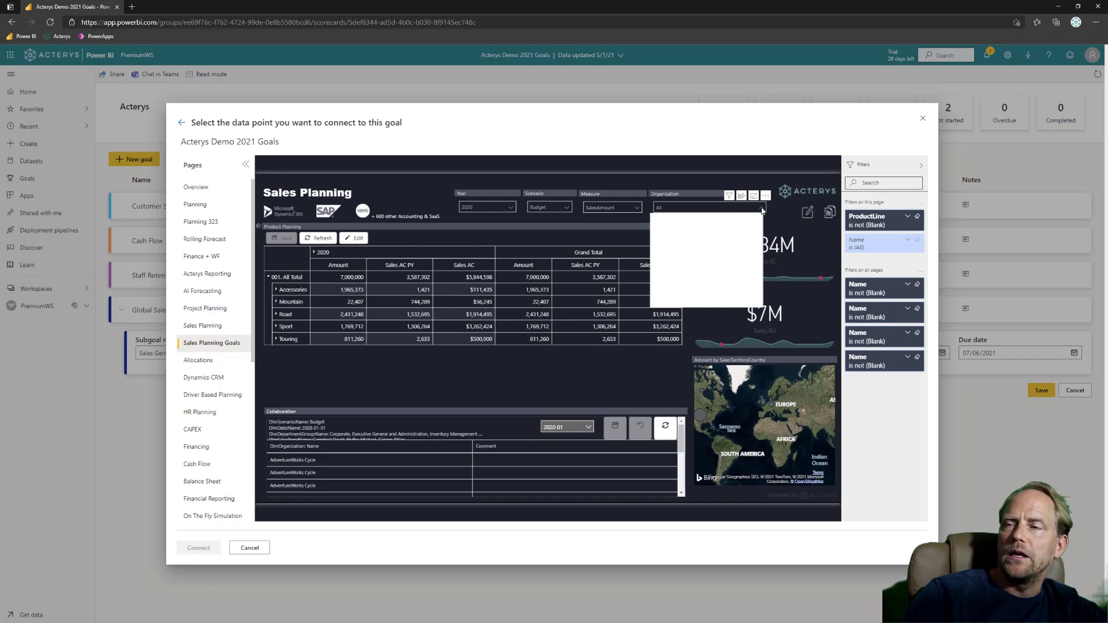
click(761, 207)
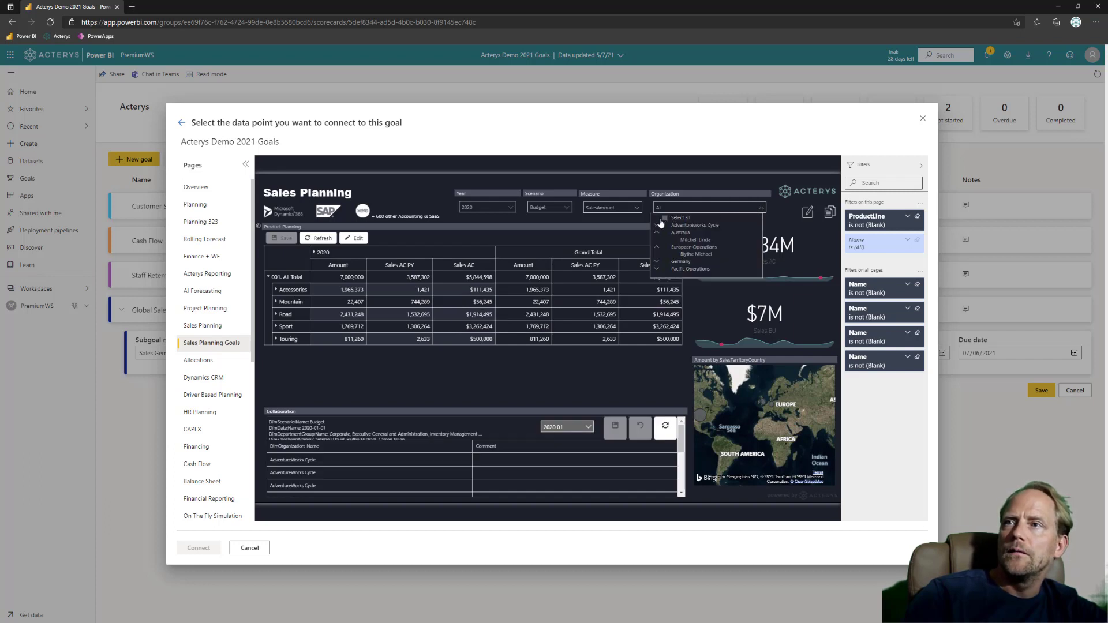
click(682, 261)
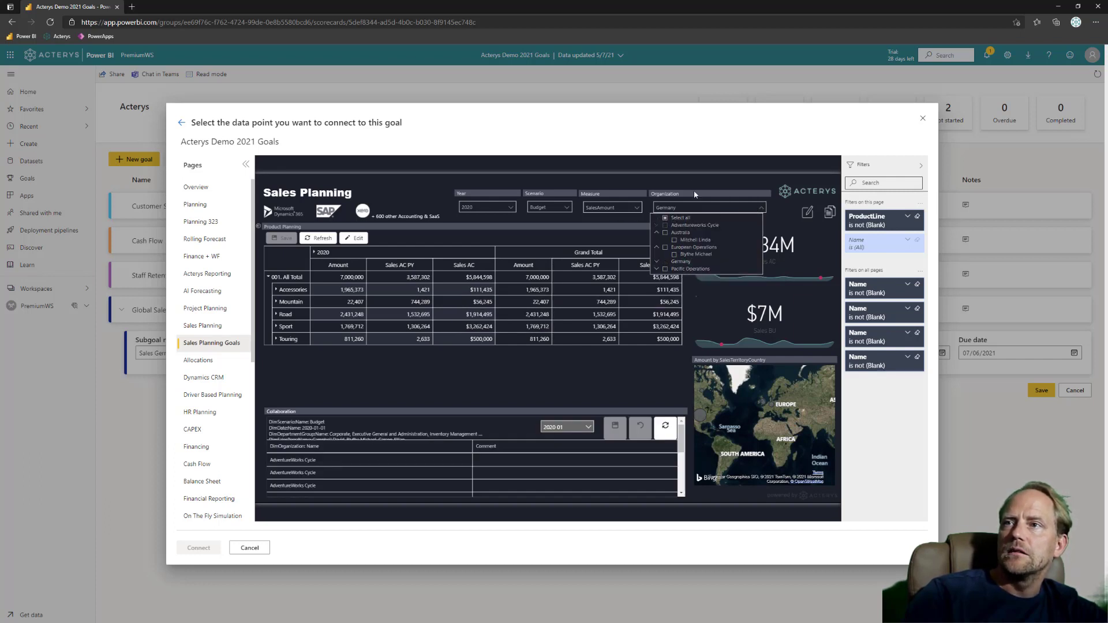
click(694, 163)
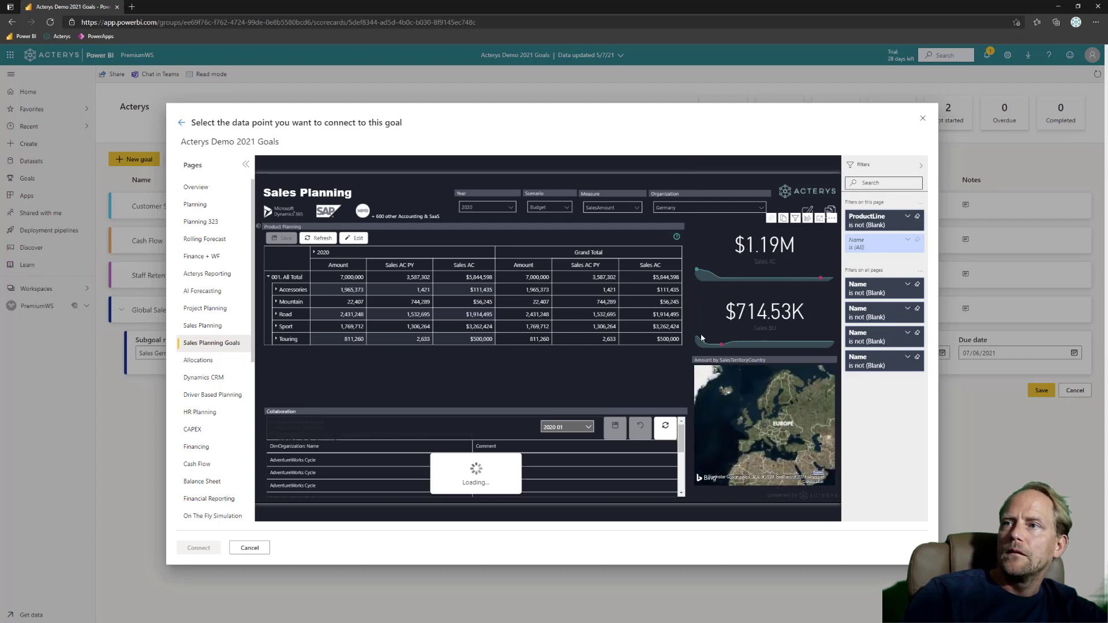
click(768, 259)
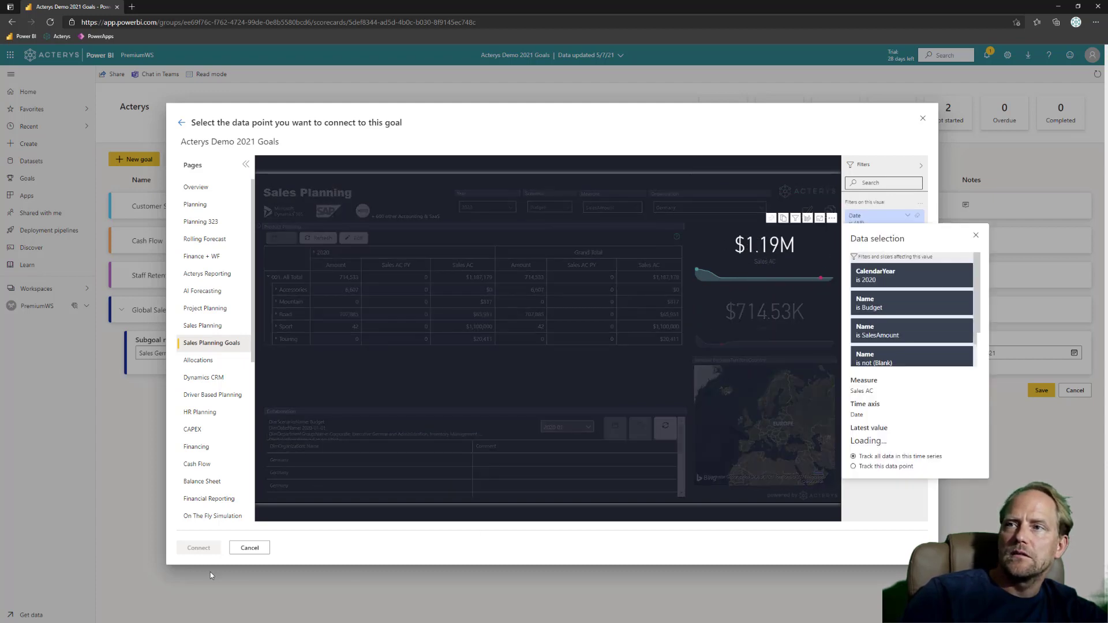
click(199, 548)
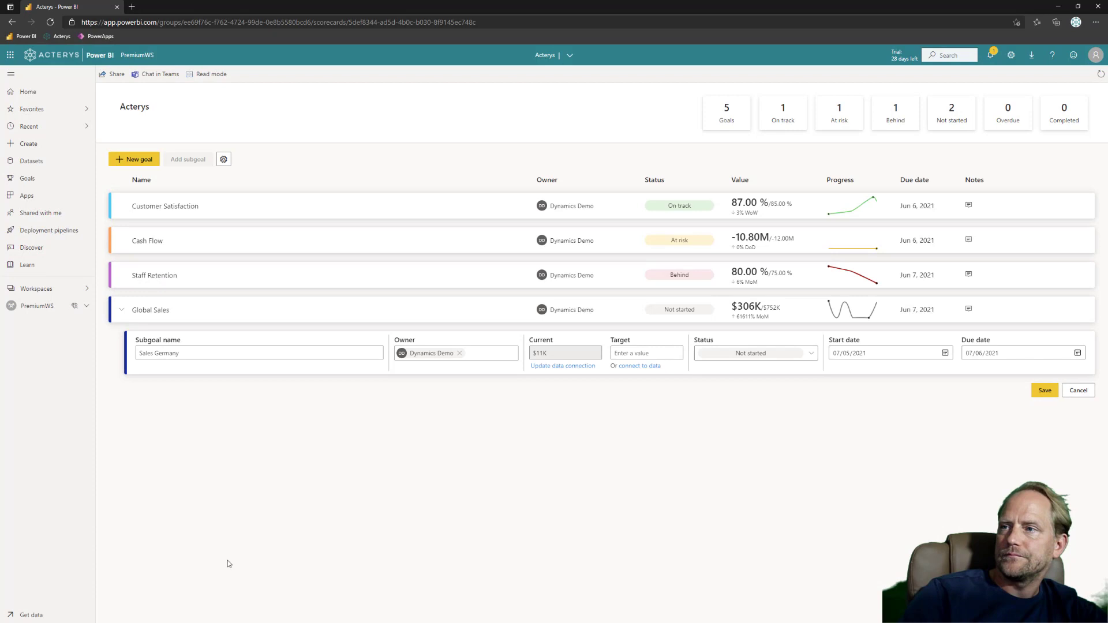
- Connect the subgoal's target to the Germany-filtered Sales BU figure ($60K)
click(638, 365)
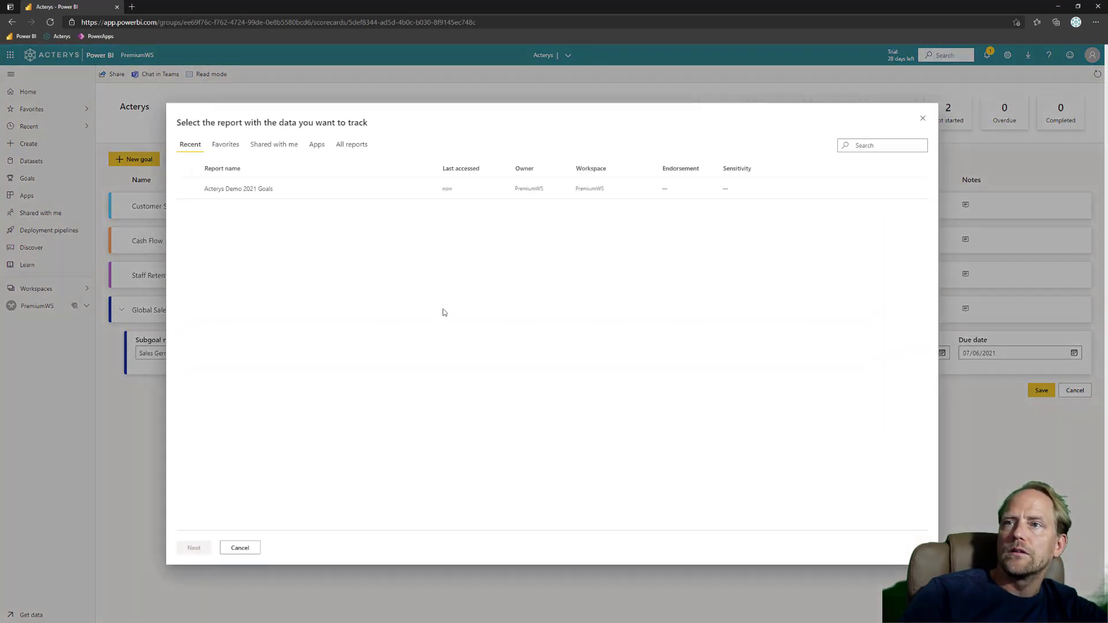
click(259, 193)
click(195, 547)
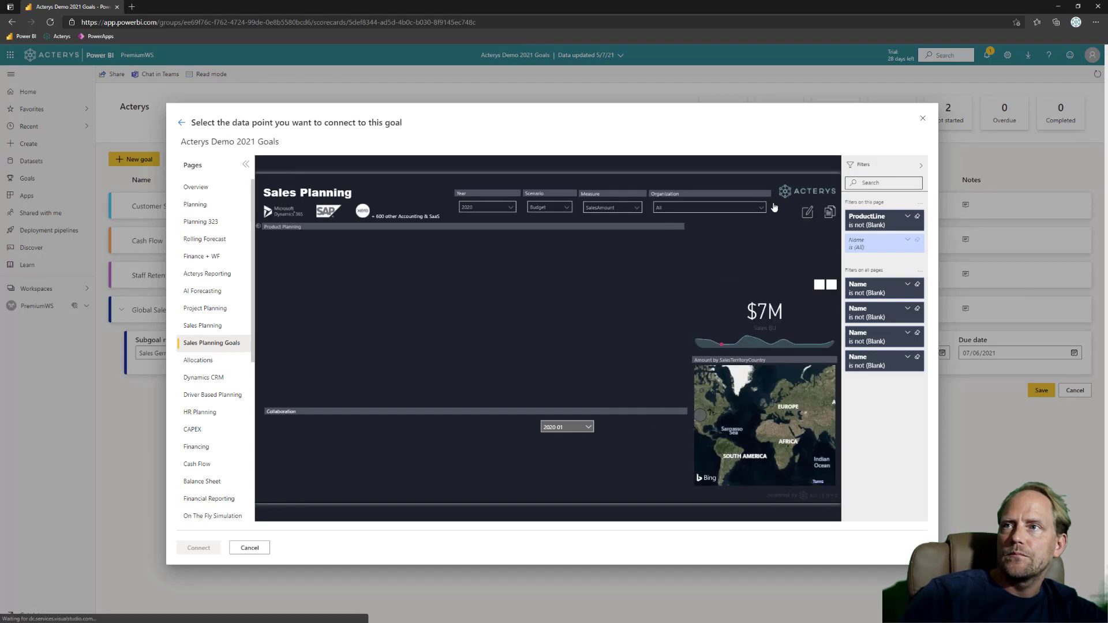
click(761, 210)
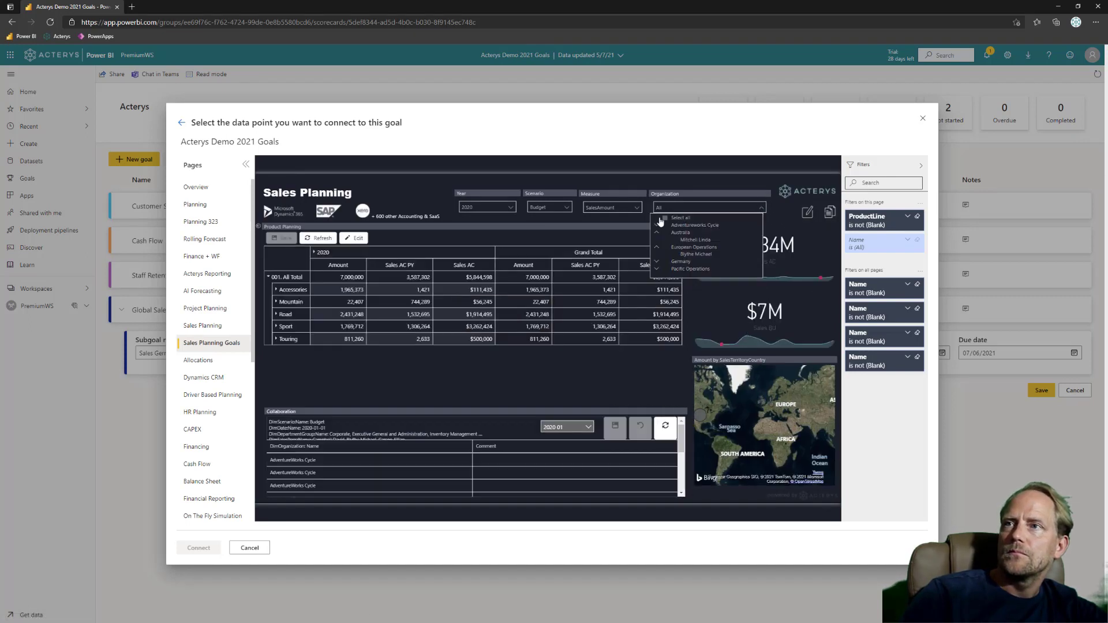
click(678, 262)
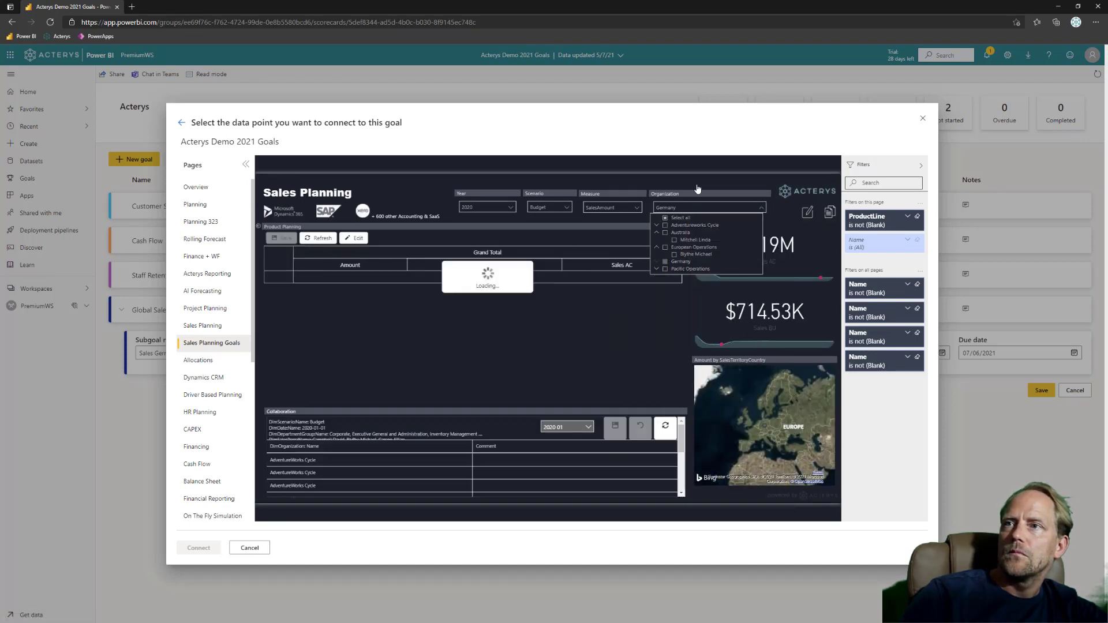
click(779, 326)
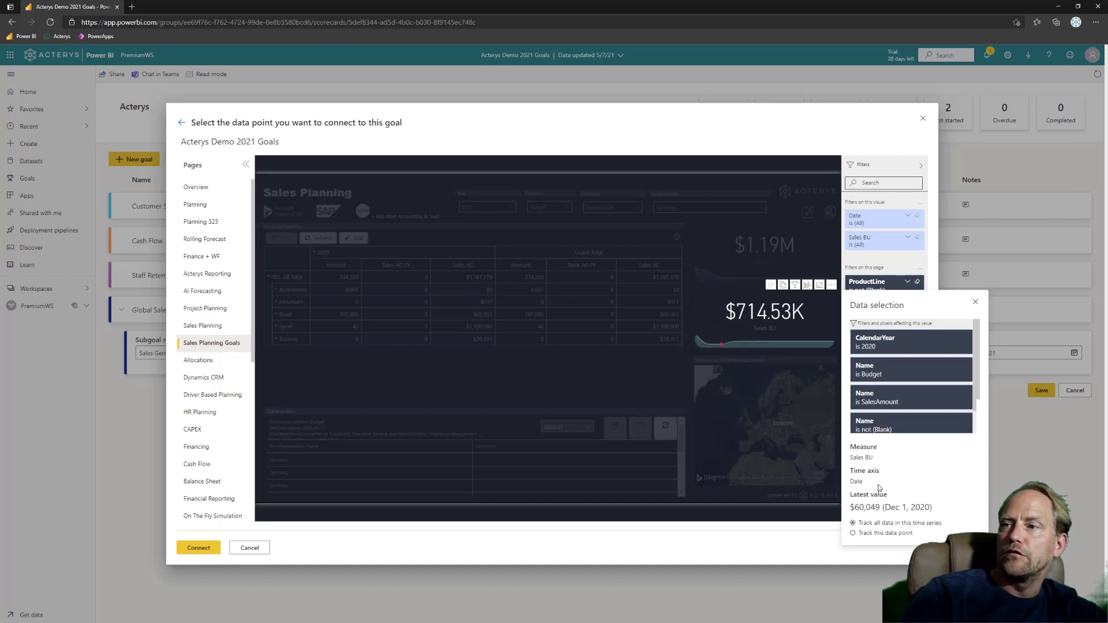
click(212, 549)
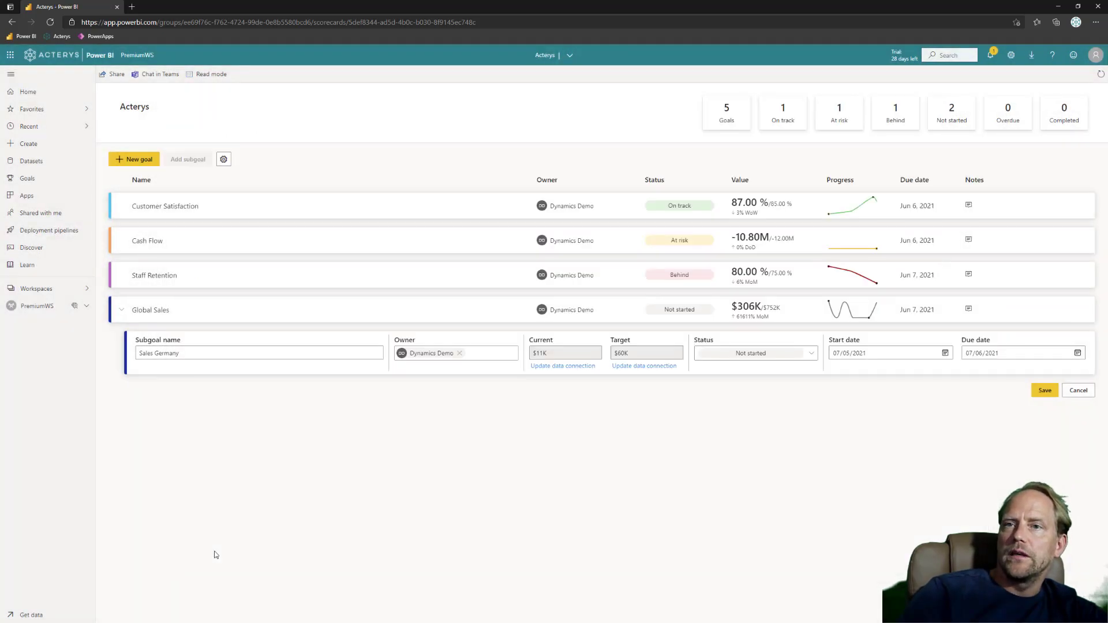
- Save the Sales Germany subgoal, then set Global Sales status to Behind and save
click(1044, 391)
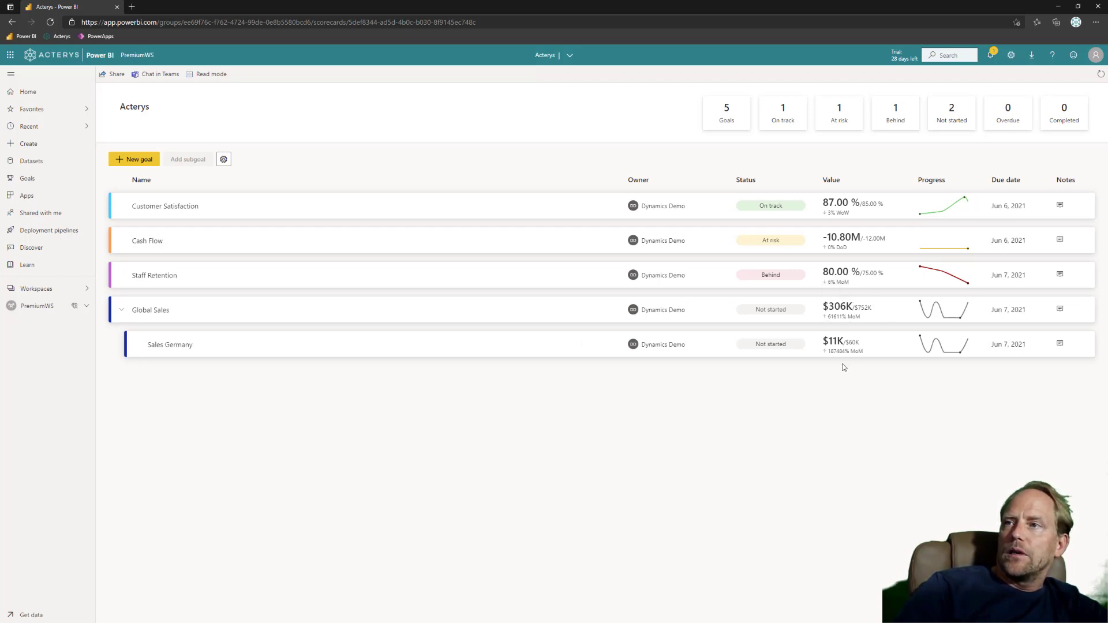
click(600, 311)
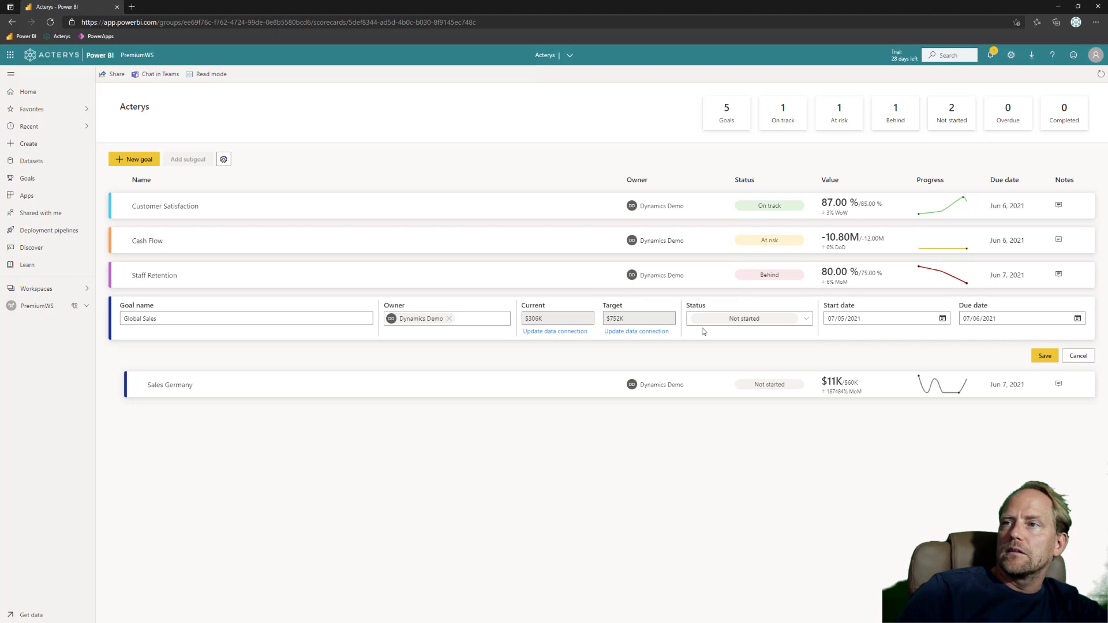
click(805, 320)
click(756, 377)
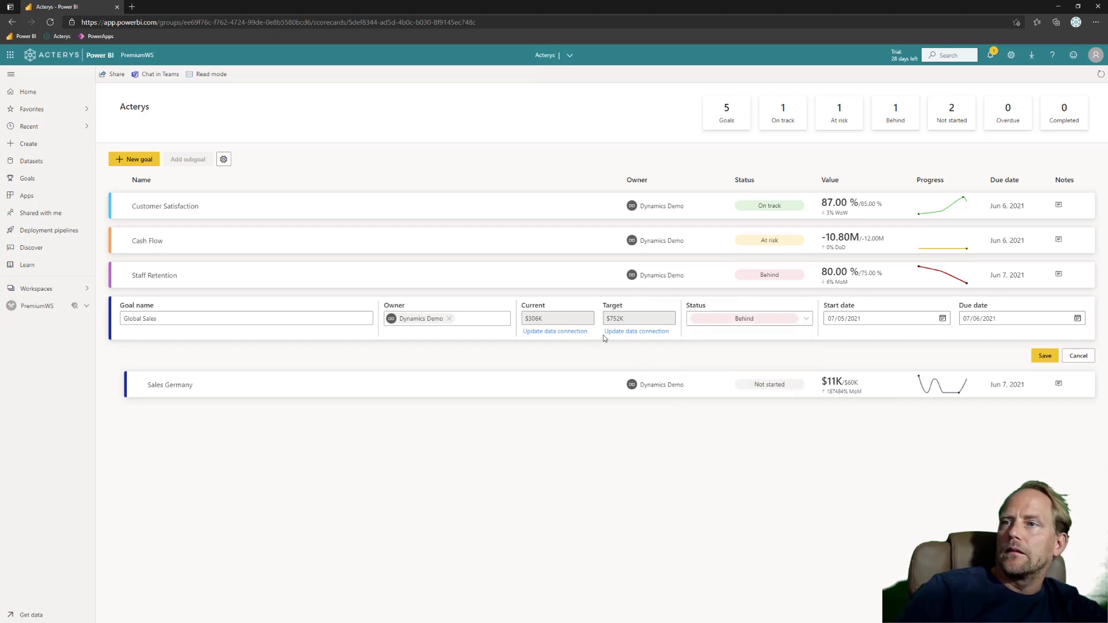
click(1044, 355)
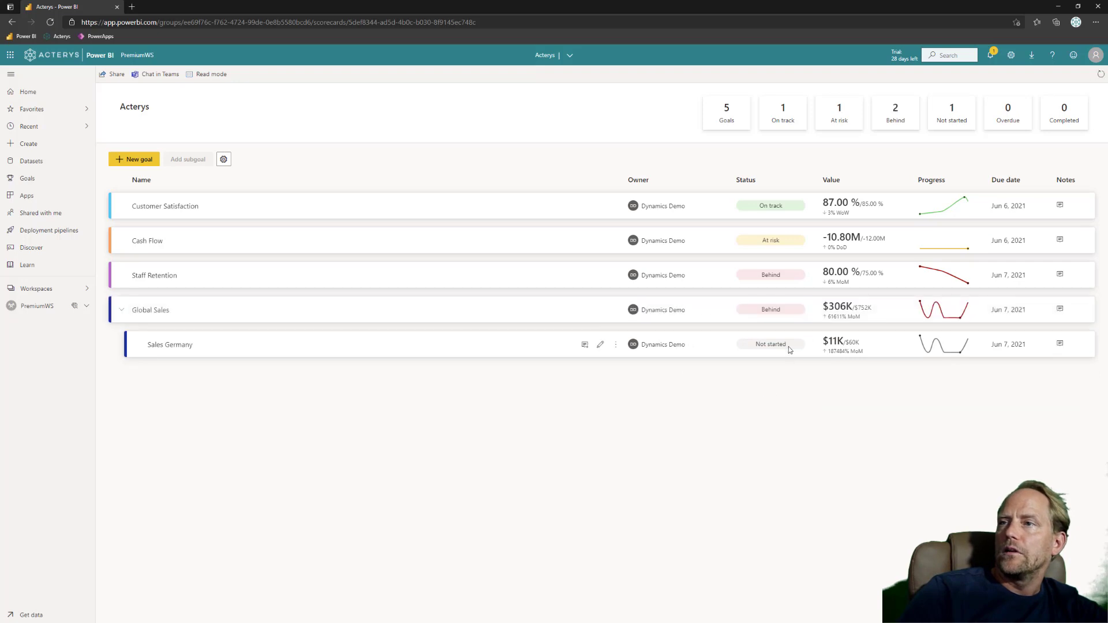
- Set Sales Germany status to Behind, save, and switch to Power BI Desktop
click(600, 344)
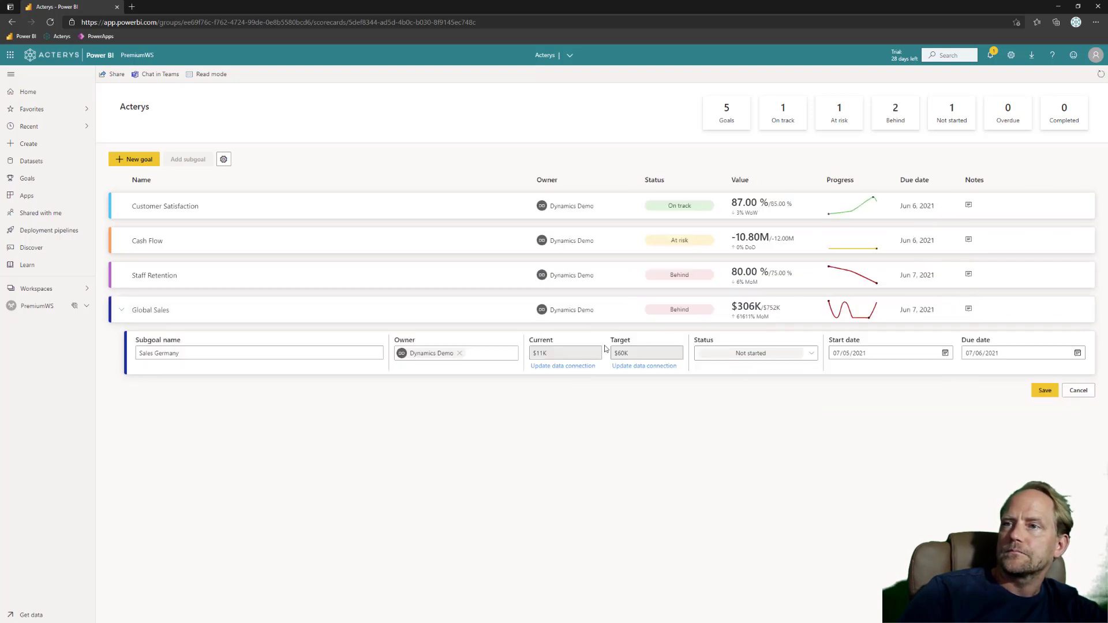
click(811, 355)
click(750, 409)
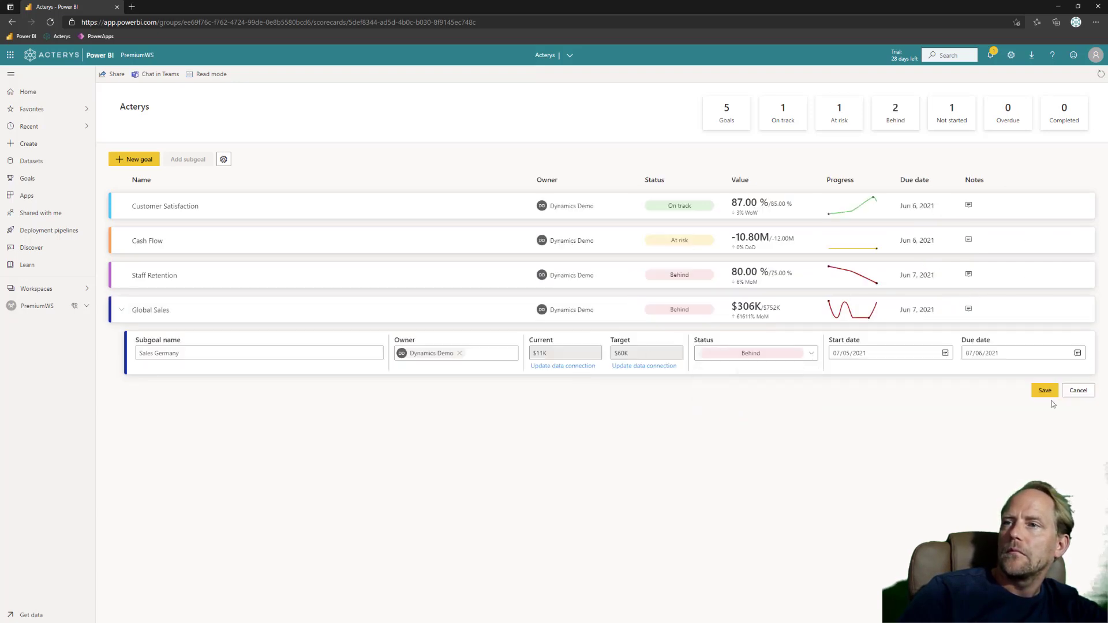
click(1044, 391)
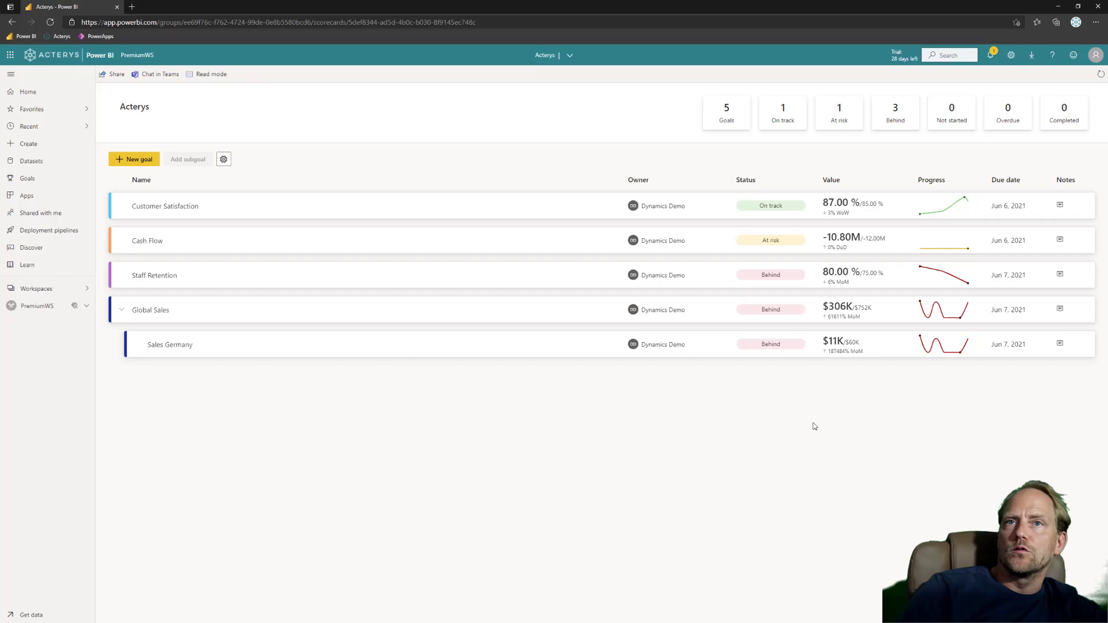
key(alt+Tab)
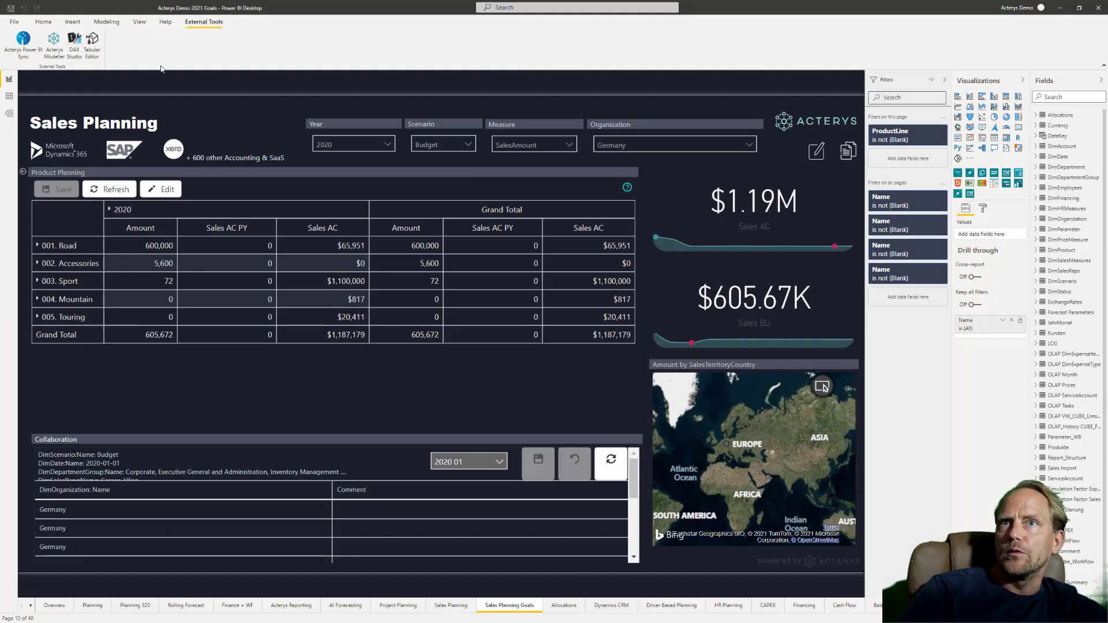
- Launch Acterys Power BI Sync from the External Tools ribbon
click(43, 52)
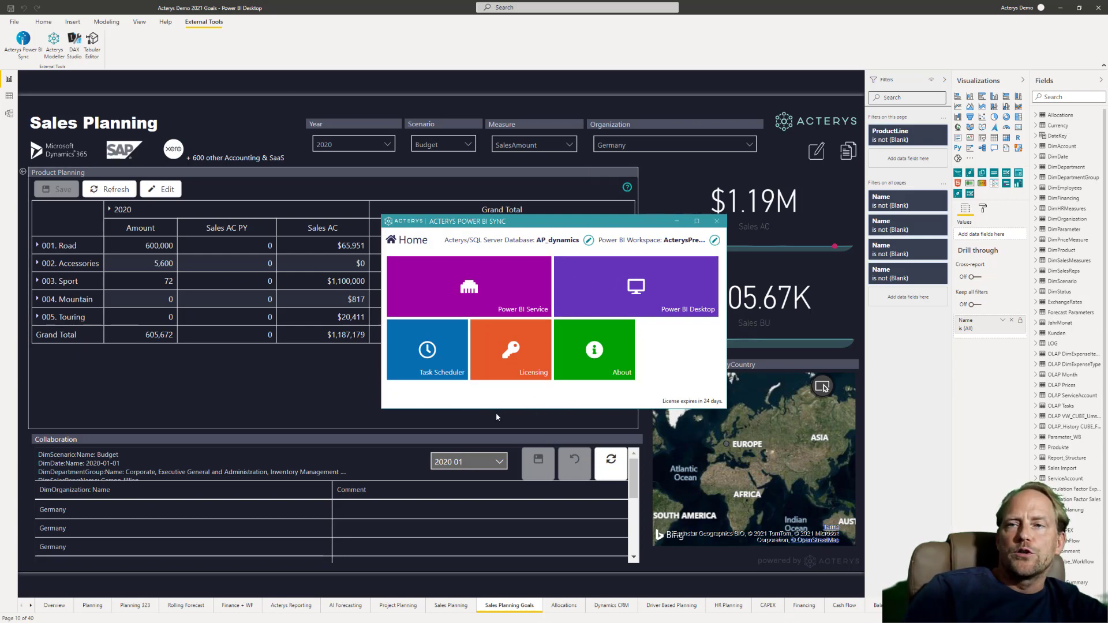
- Switch back to the Sales Planning Goals page in the Power BI service
key(alt+Tab)
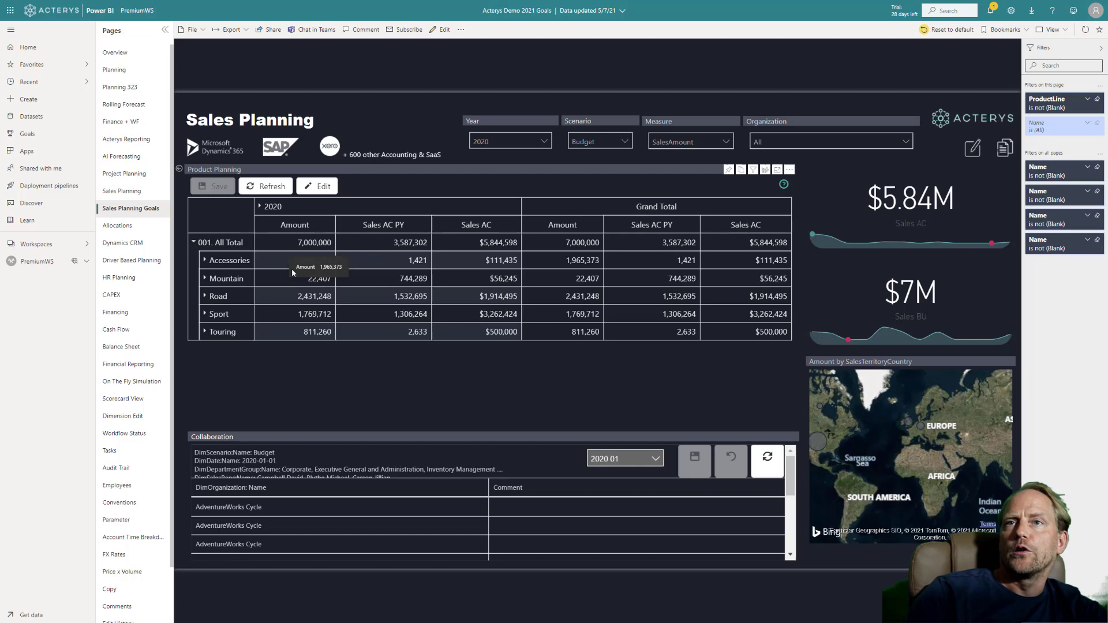
- Drill 2020 into quarters and back, then fold the products into one 001. All total row
click(258, 206)
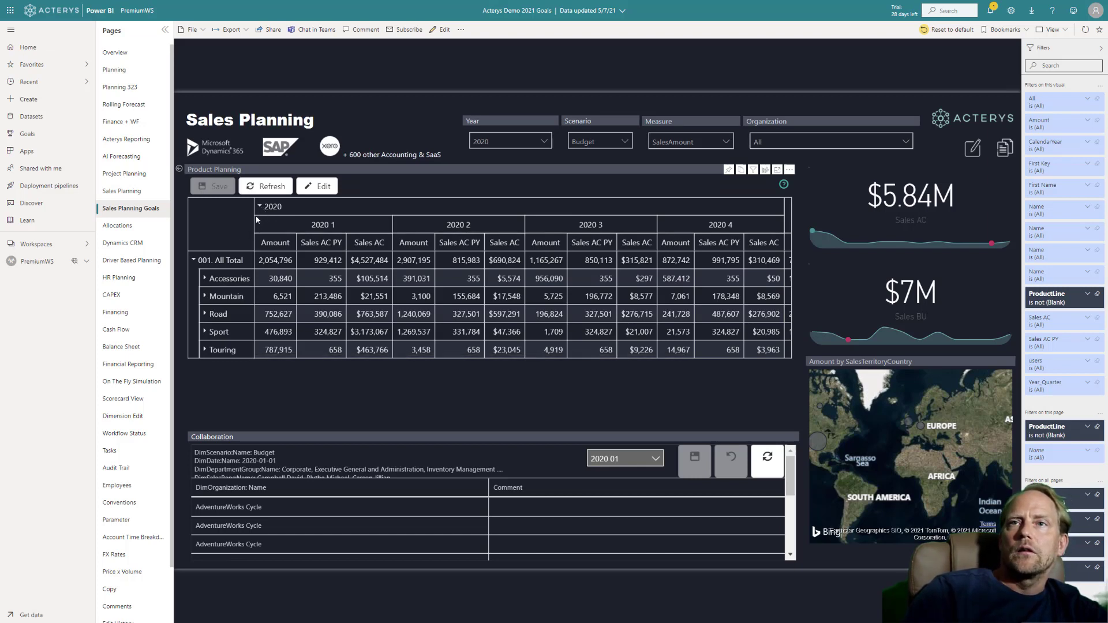
click(260, 206)
click(260, 206)
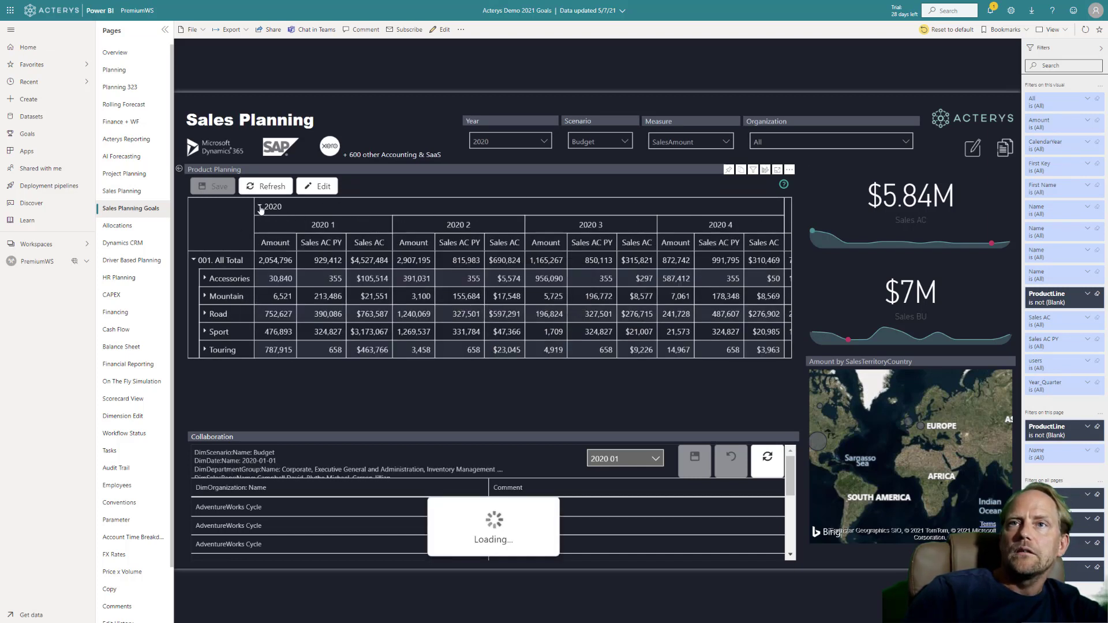
click(260, 207)
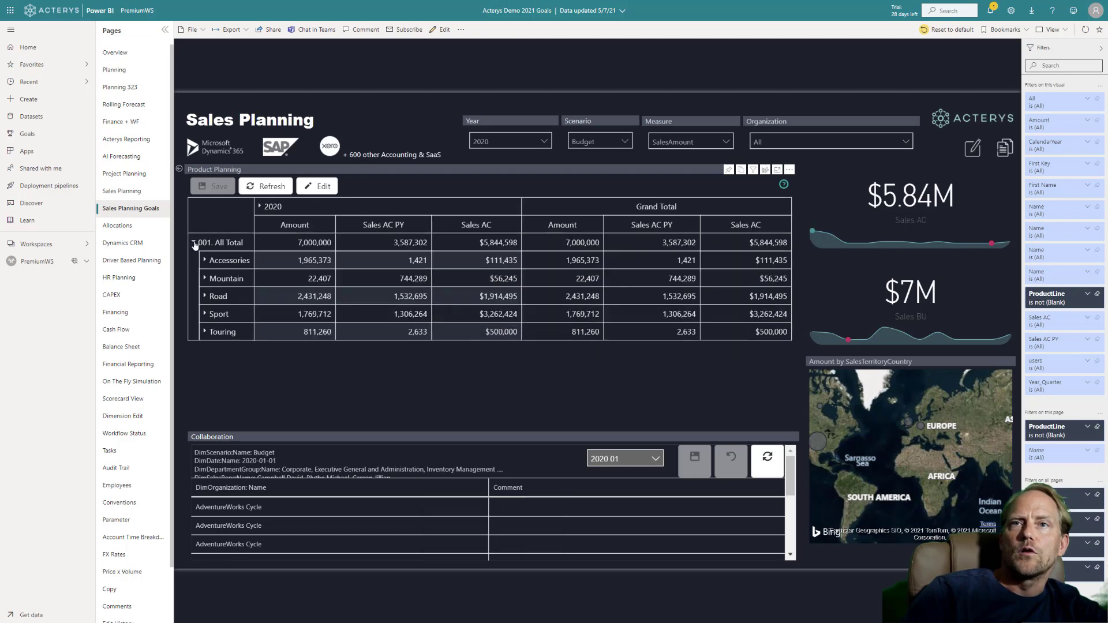
click(195, 244)
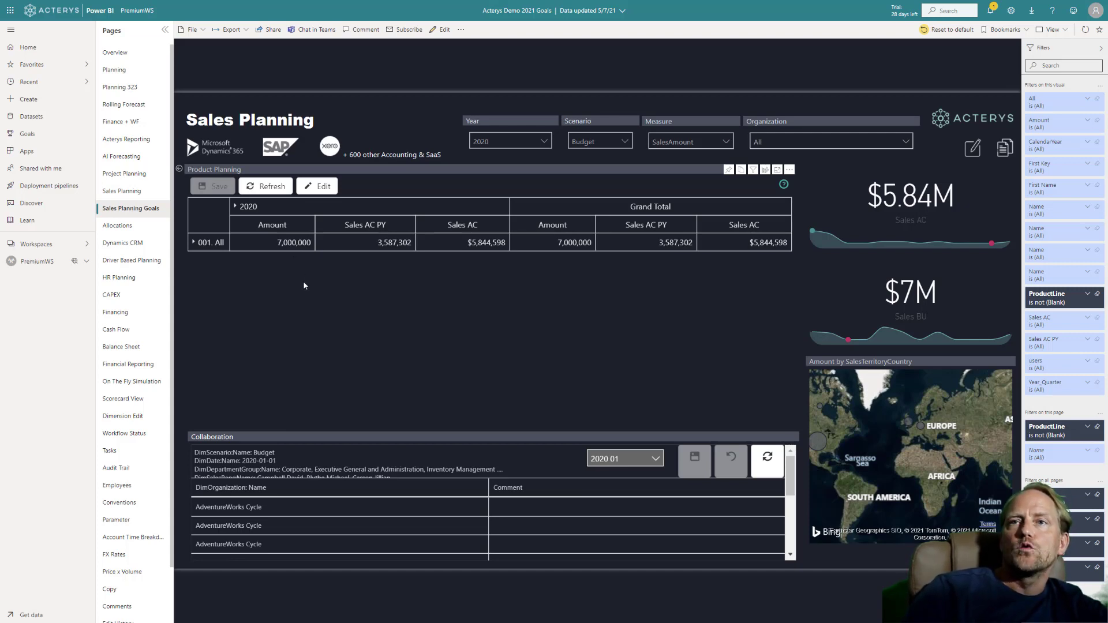
- Write back a 3,500,000 budget Amount for 2020 and refresh the matrix
click(317, 185)
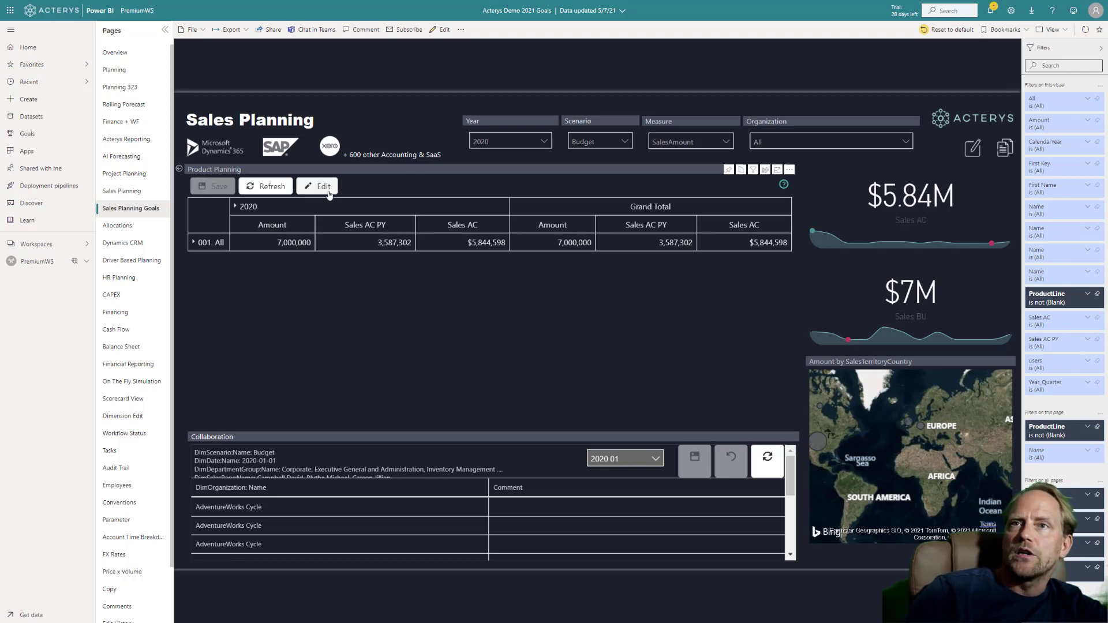
click(288, 248)
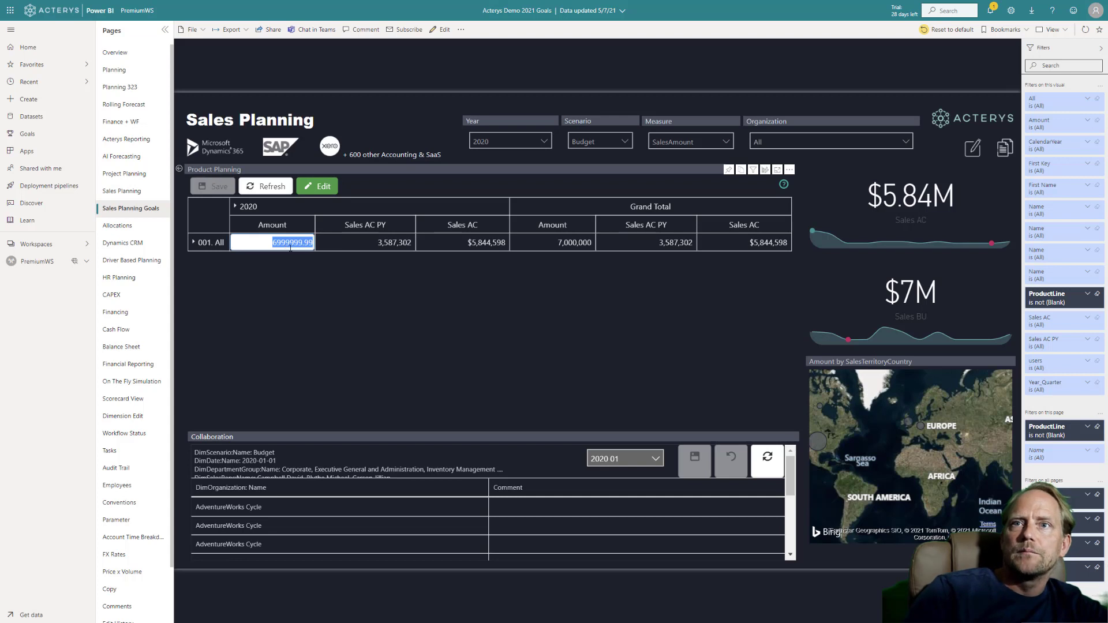
text(350)
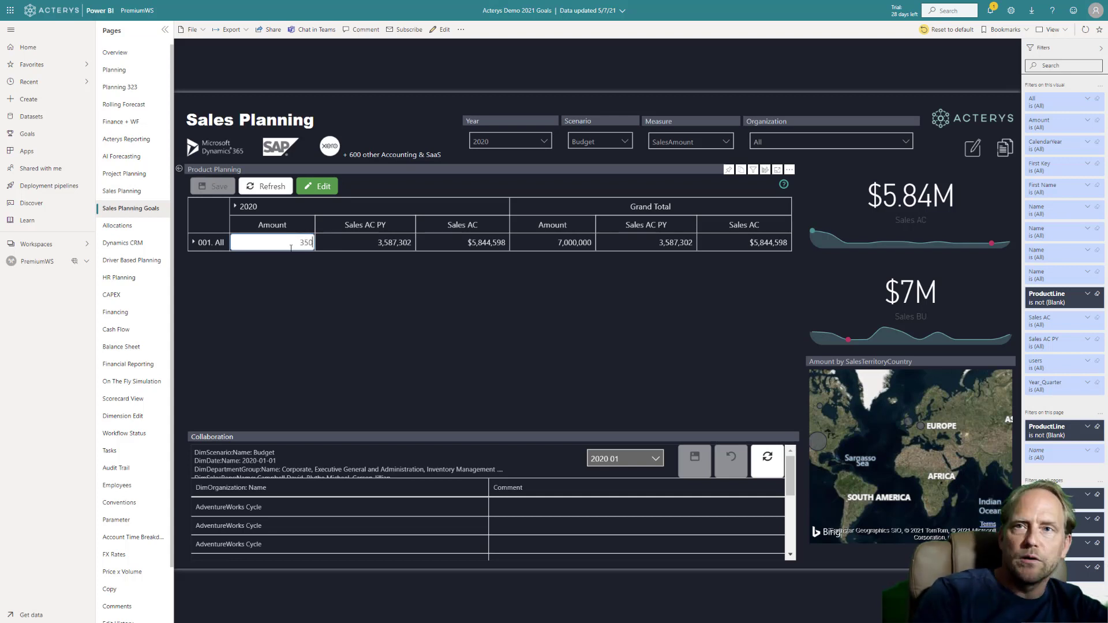
text(0000)
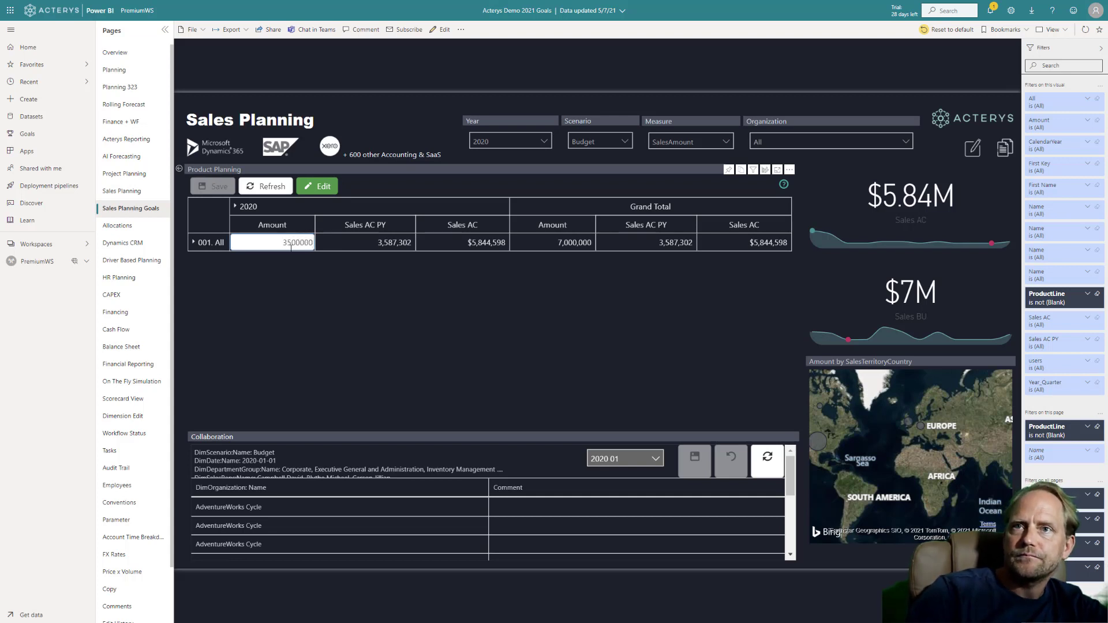
key(Return)
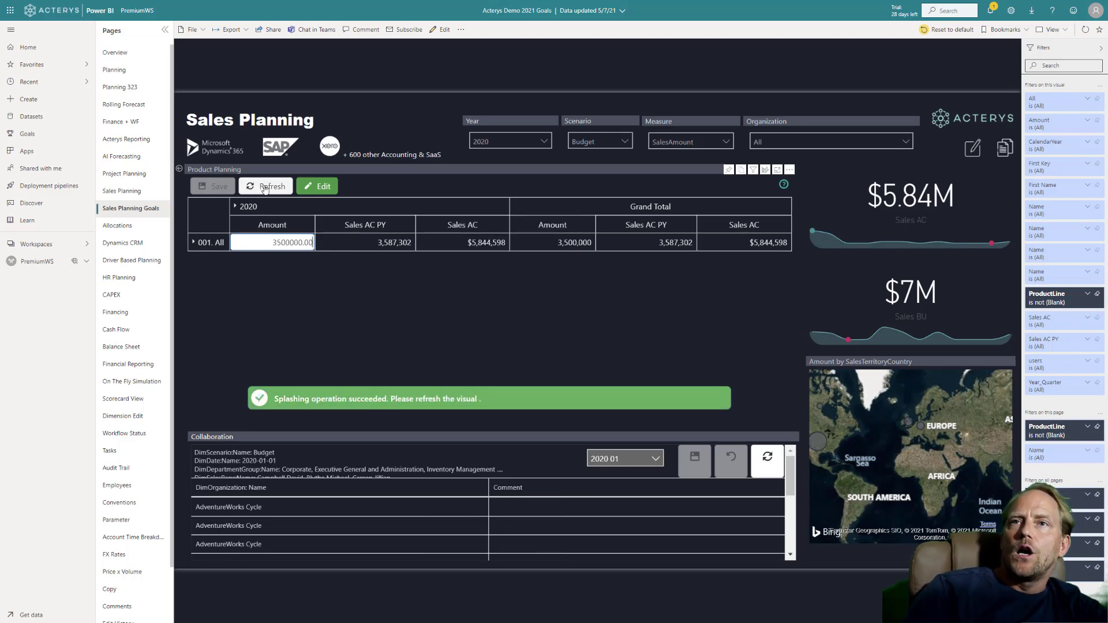
click(265, 187)
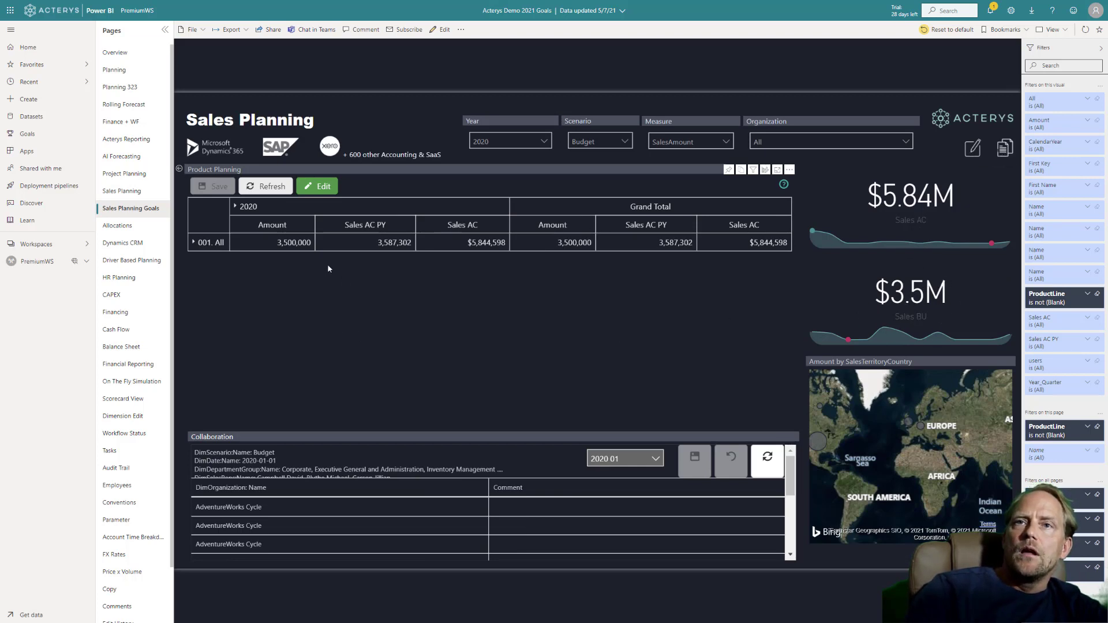
- Expand the All and Accessories rows in the matrix to view products, then collapse them back
click(194, 242)
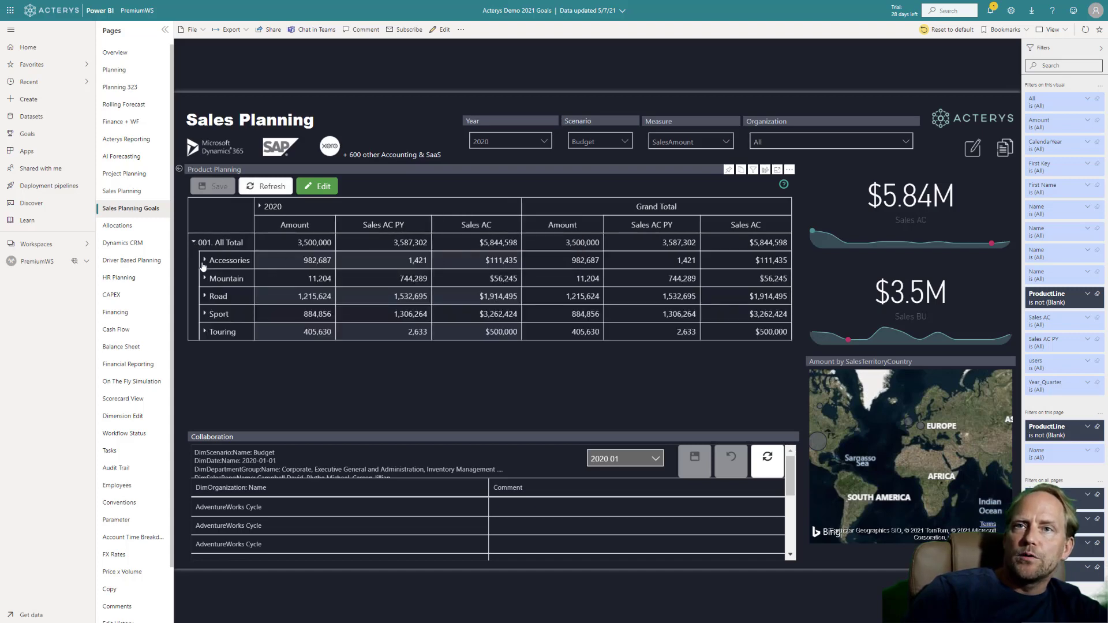
click(205, 260)
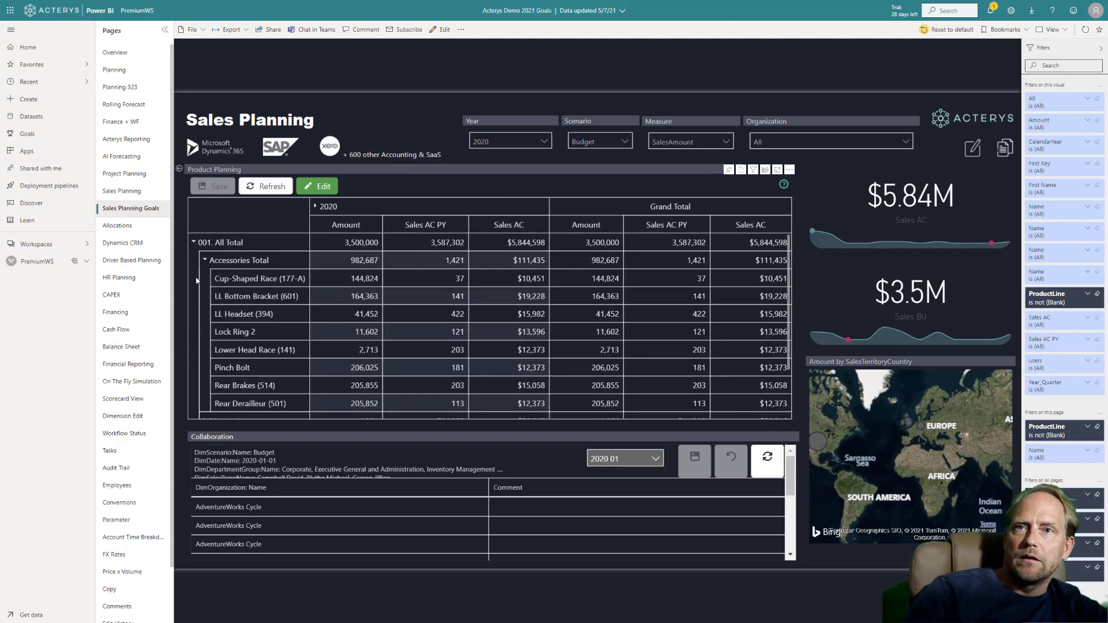
click(205, 260)
click(194, 243)
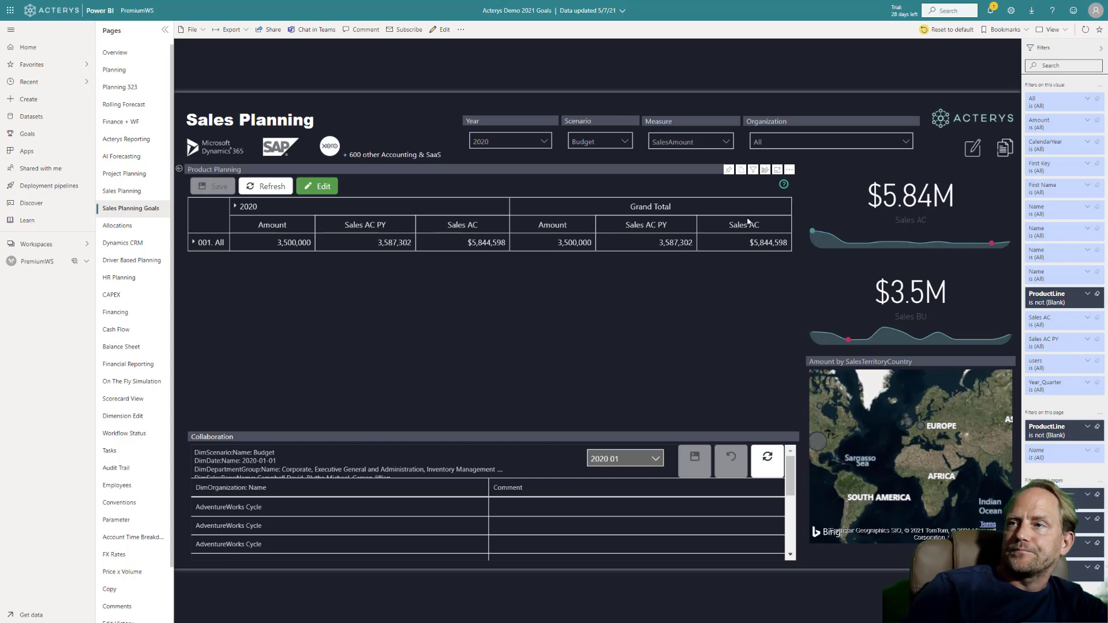
mouse_move(784, 186)
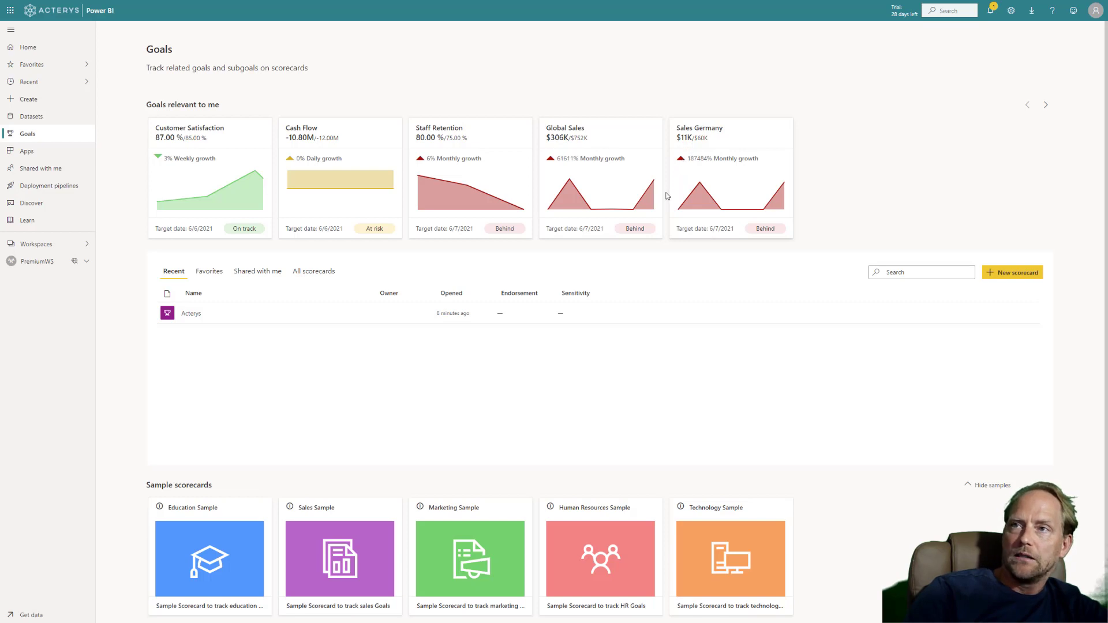
- Open the Acterys scorecard from Recent and put it into edit mode
click(193, 320)
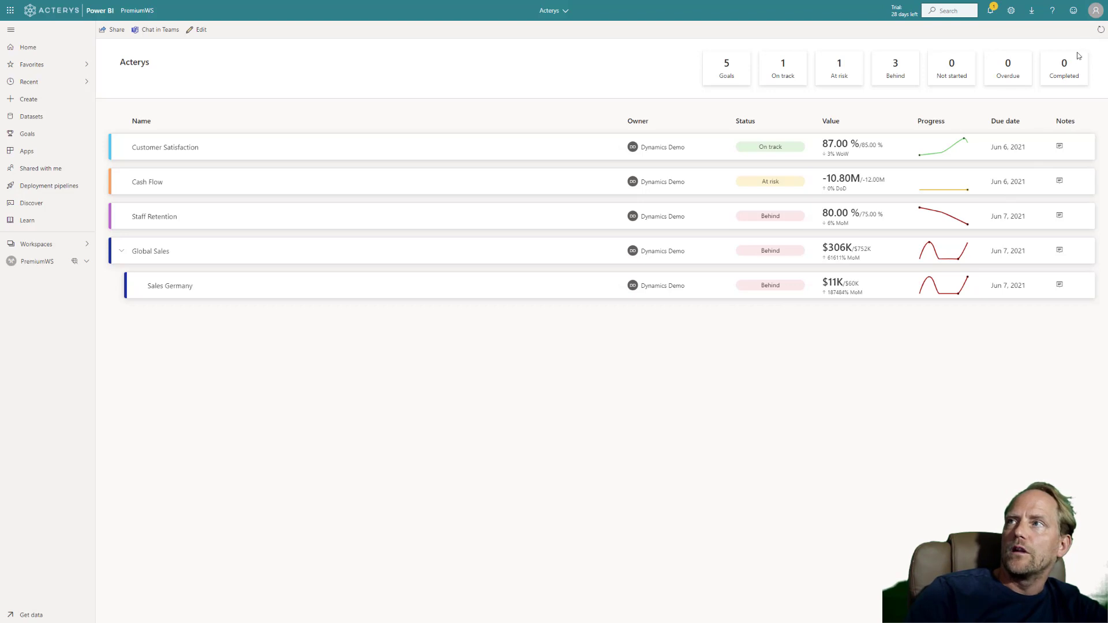
click(1100, 32)
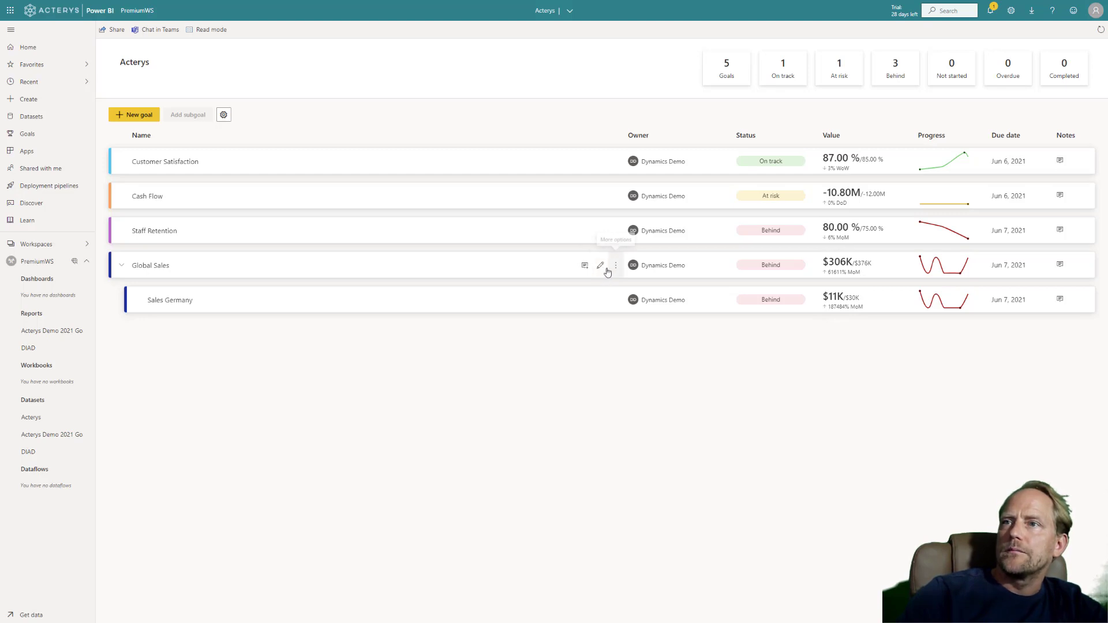
- Change the Global Sales goal status to On track and save it
click(598, 266)
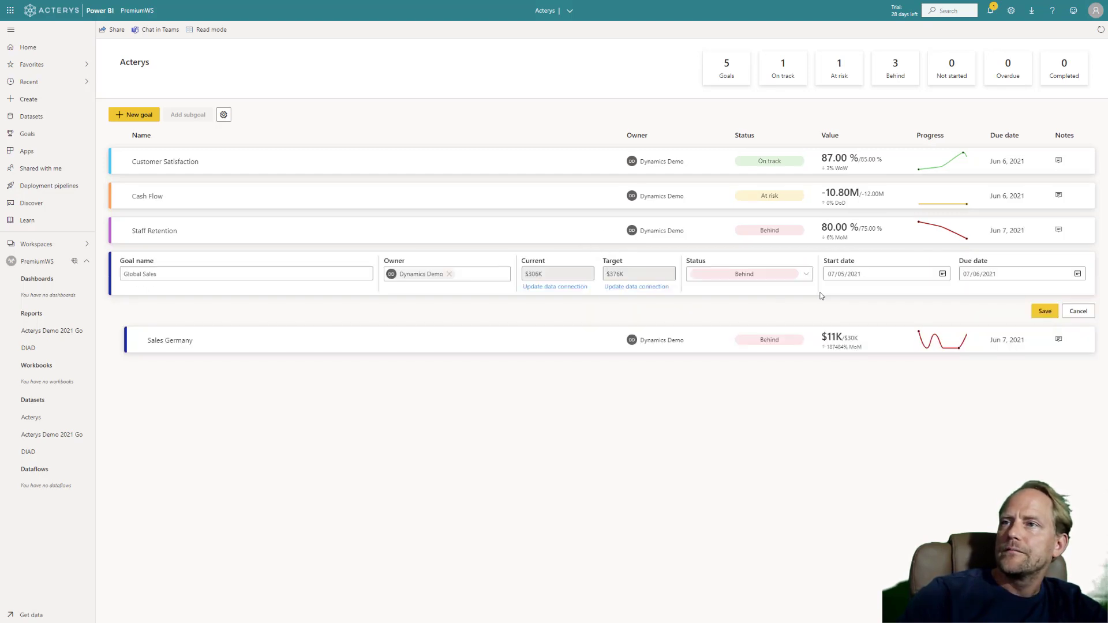
click(805, 275)
click(766, 307)
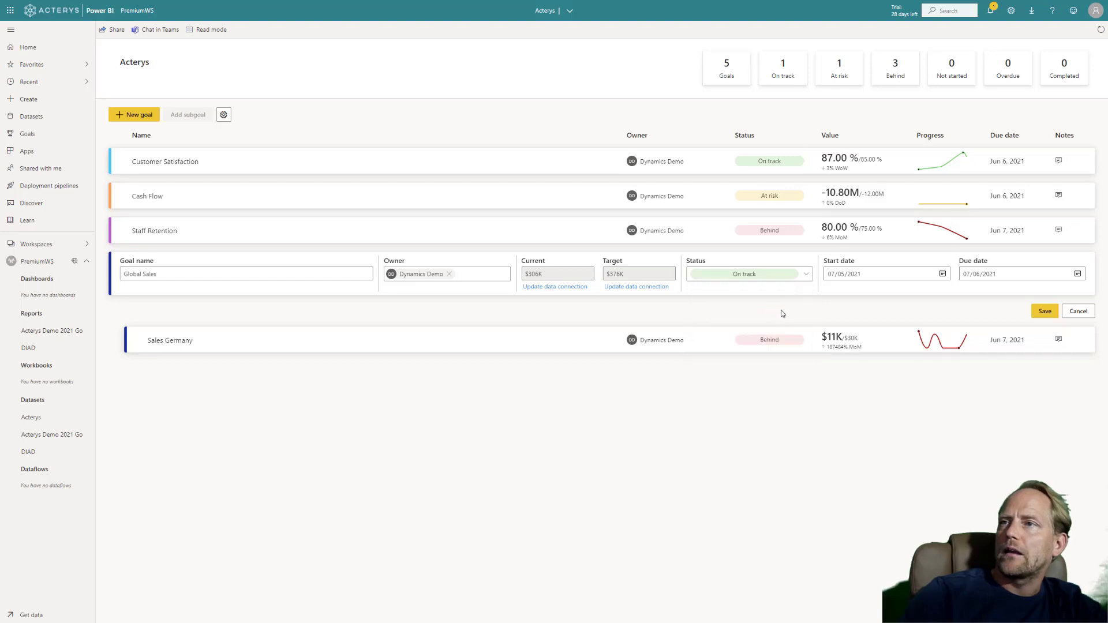
click(1042, 312)
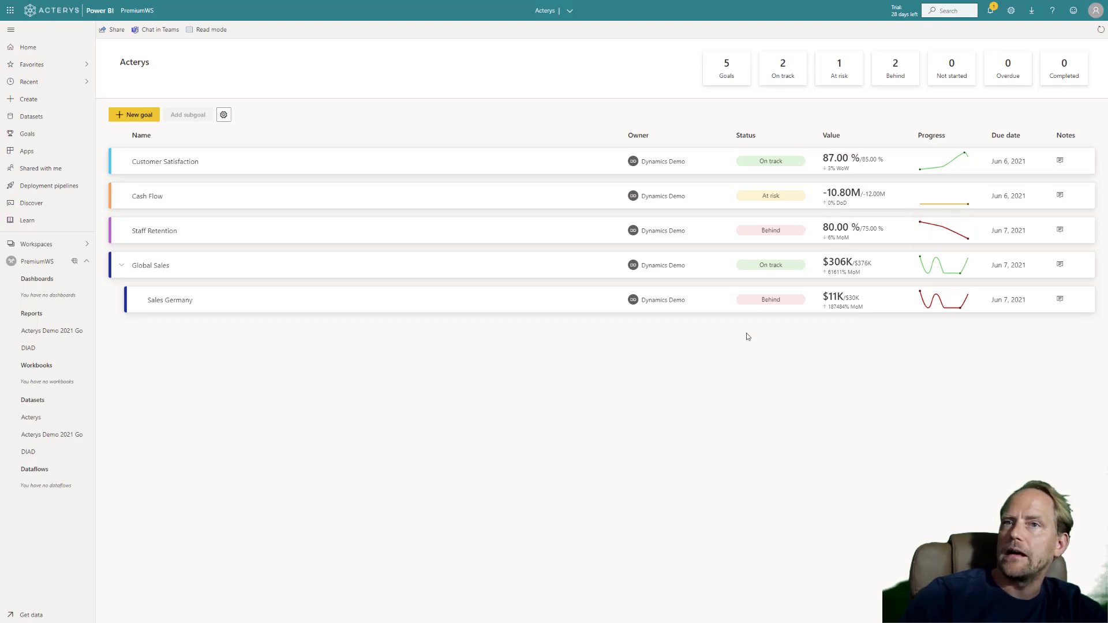
click(1060, 265)
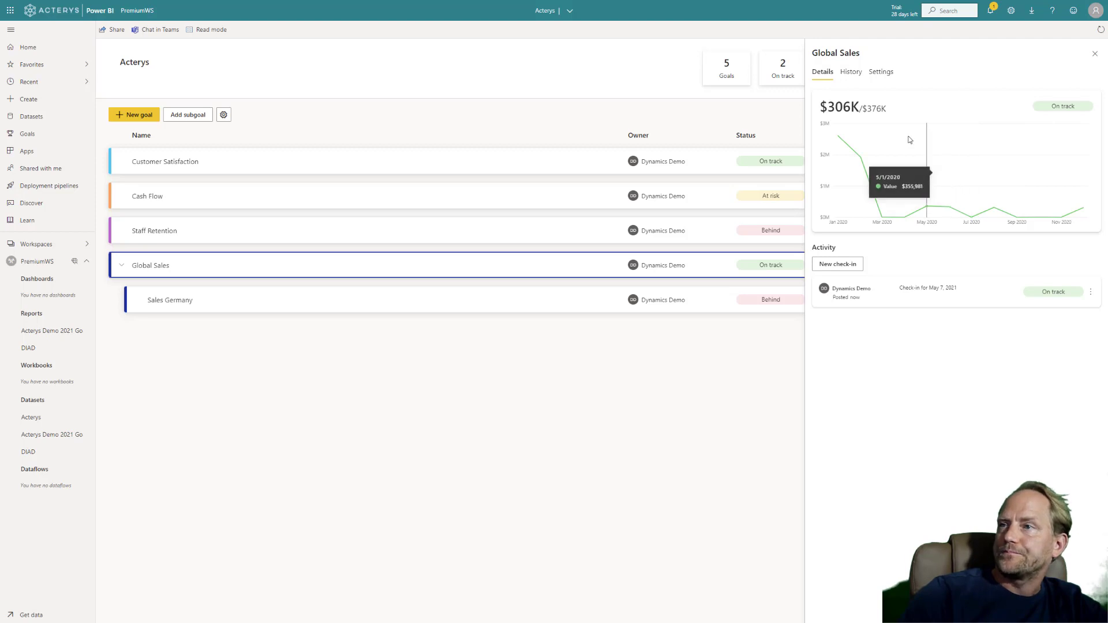
click(851, 72)
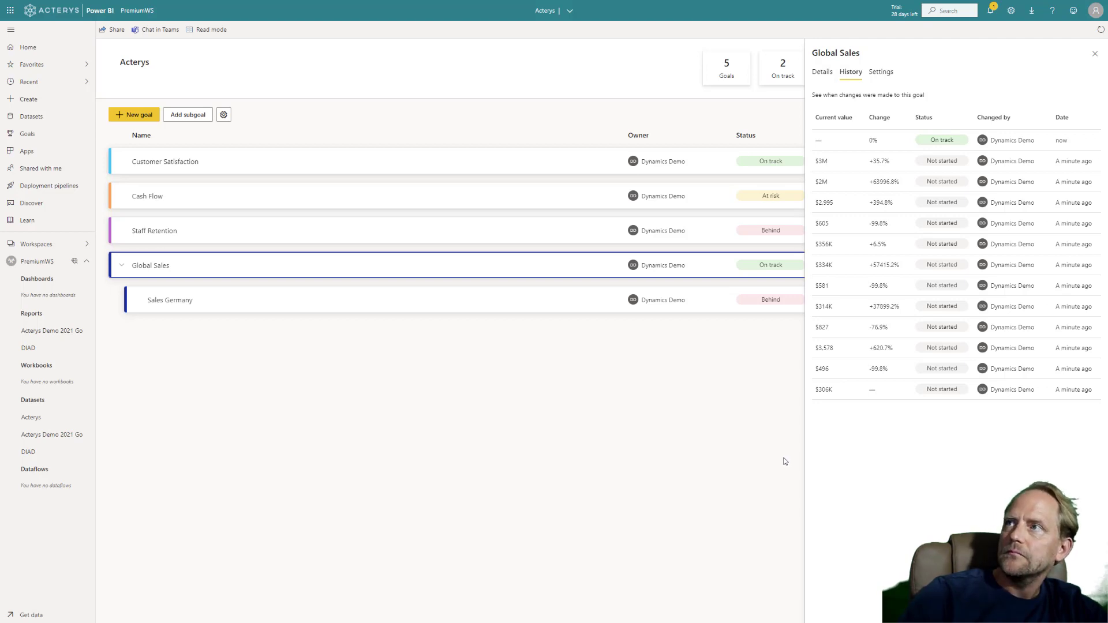
click(1094, 54)
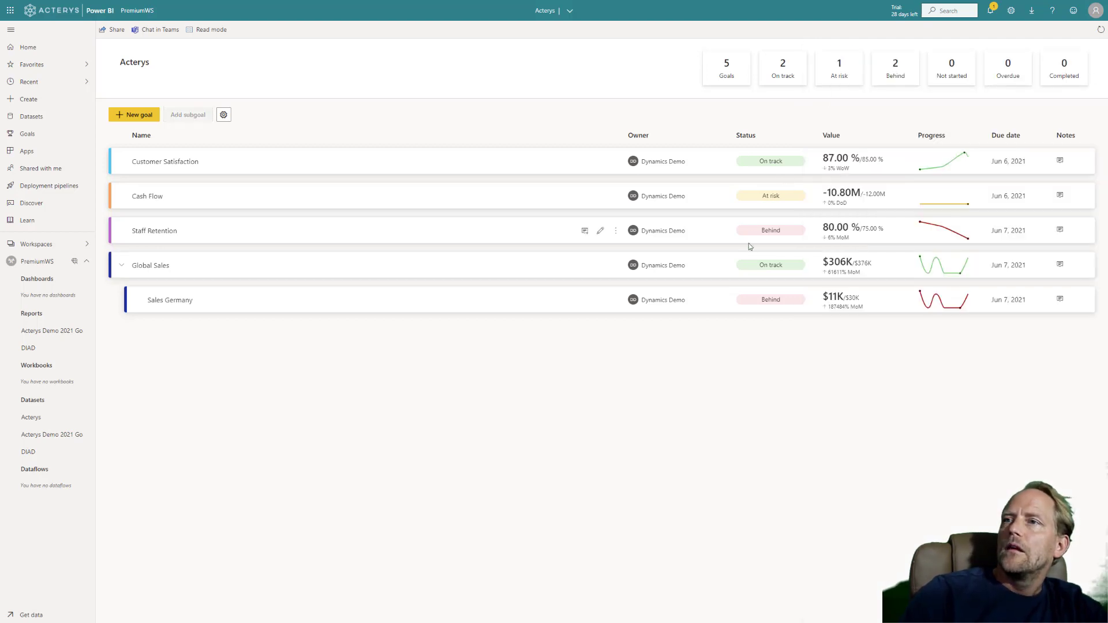
- Begin sharing the scorecard to Teams with the message 'Made adjustments due to Covid' above the link
click(143, 29)
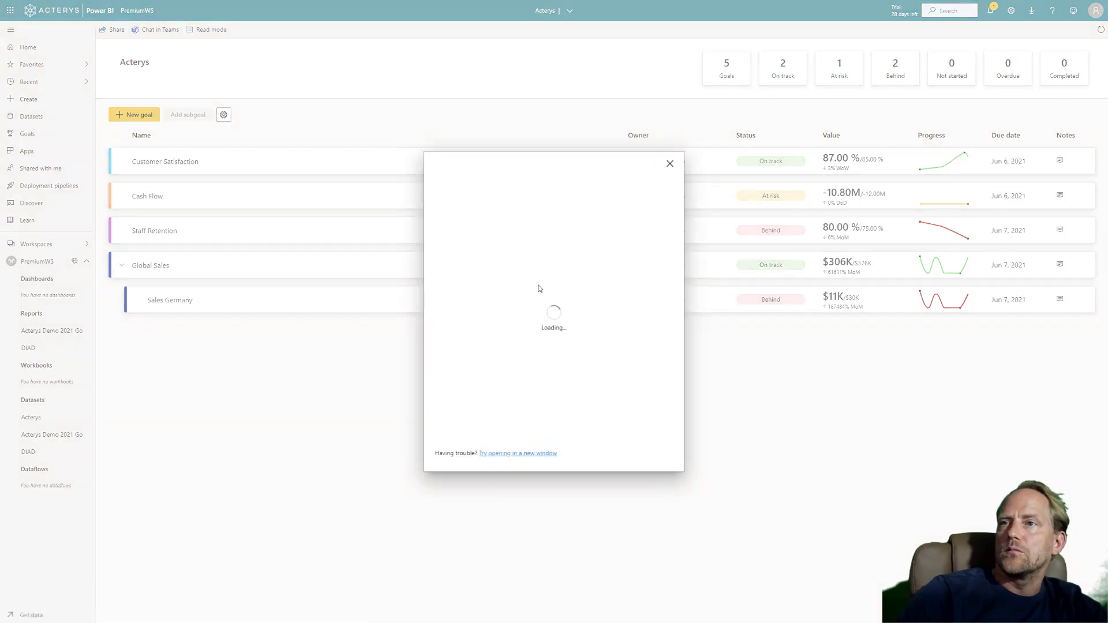
key(F11)
click(445, 280)
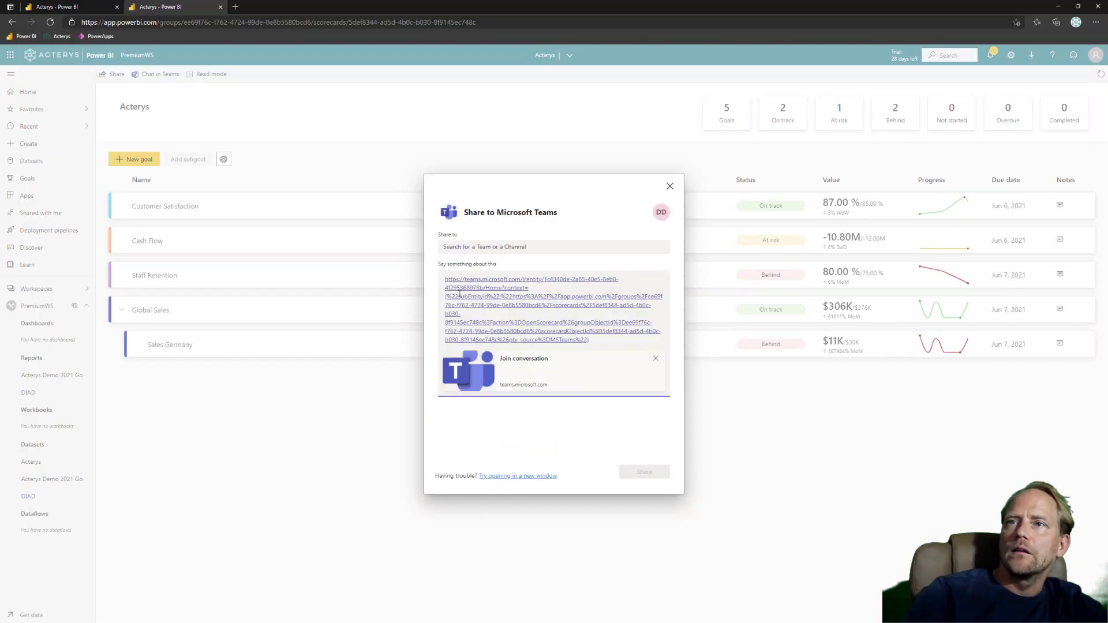
key(Return)
key(Return)
text(Mad)
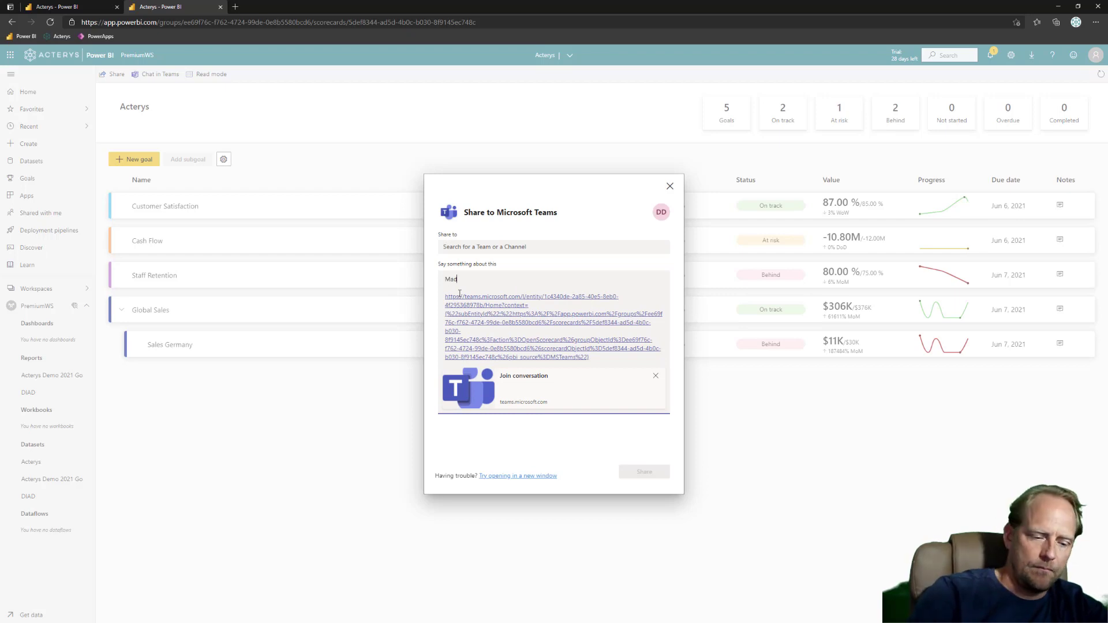
text(e adjustm)
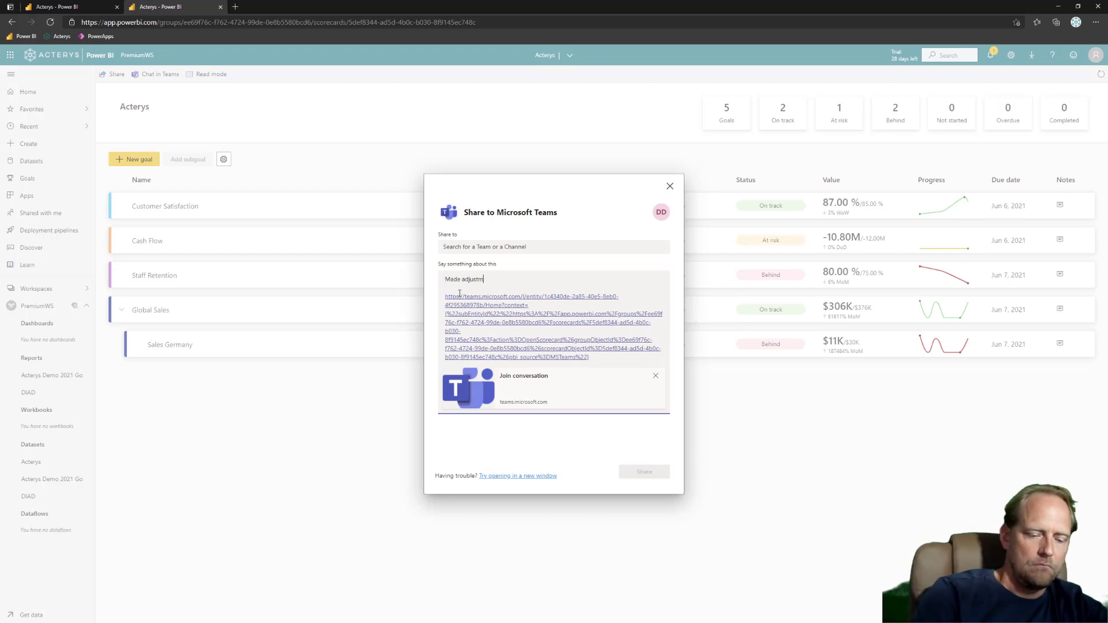
text(ents due to Covid)
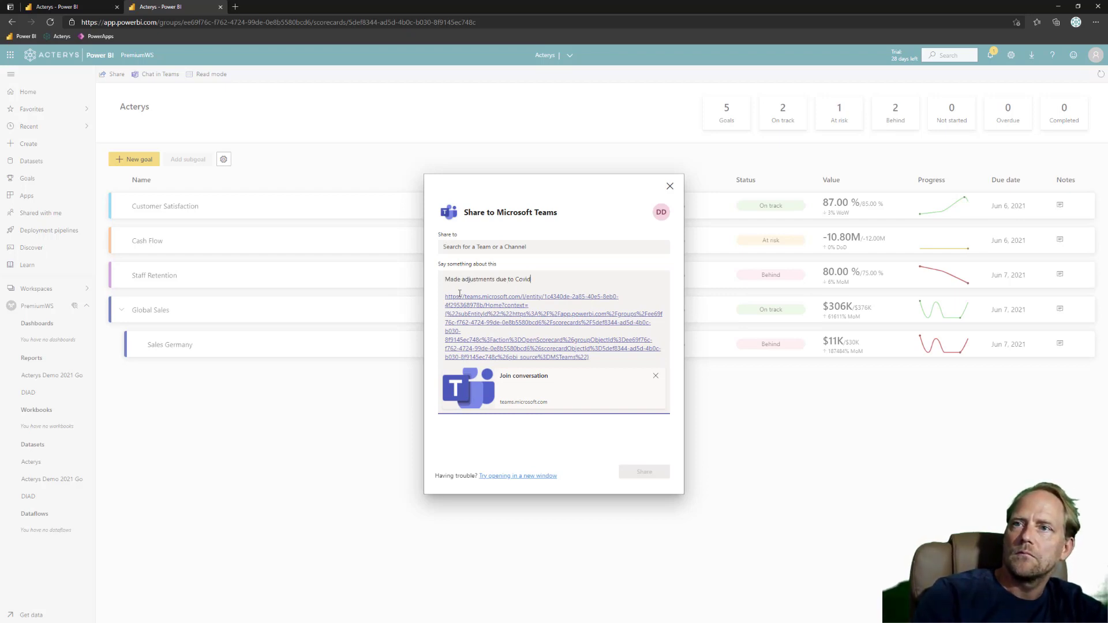
- Share it to the Demo team's General channel and close the confirmation
click(502, 246)
text(demo)
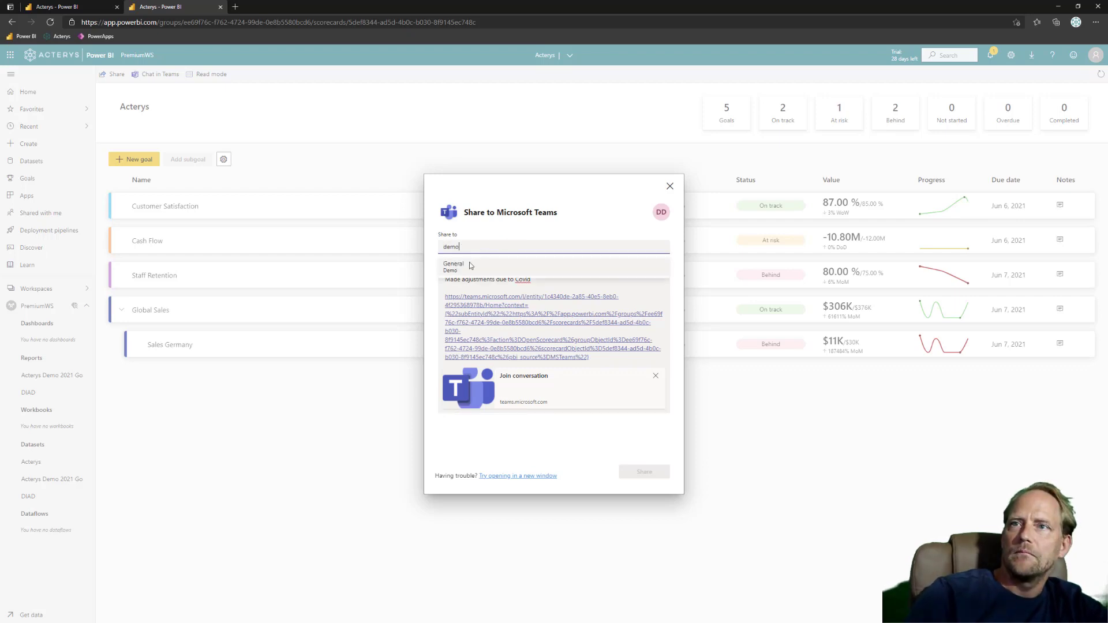
click(470, 265)
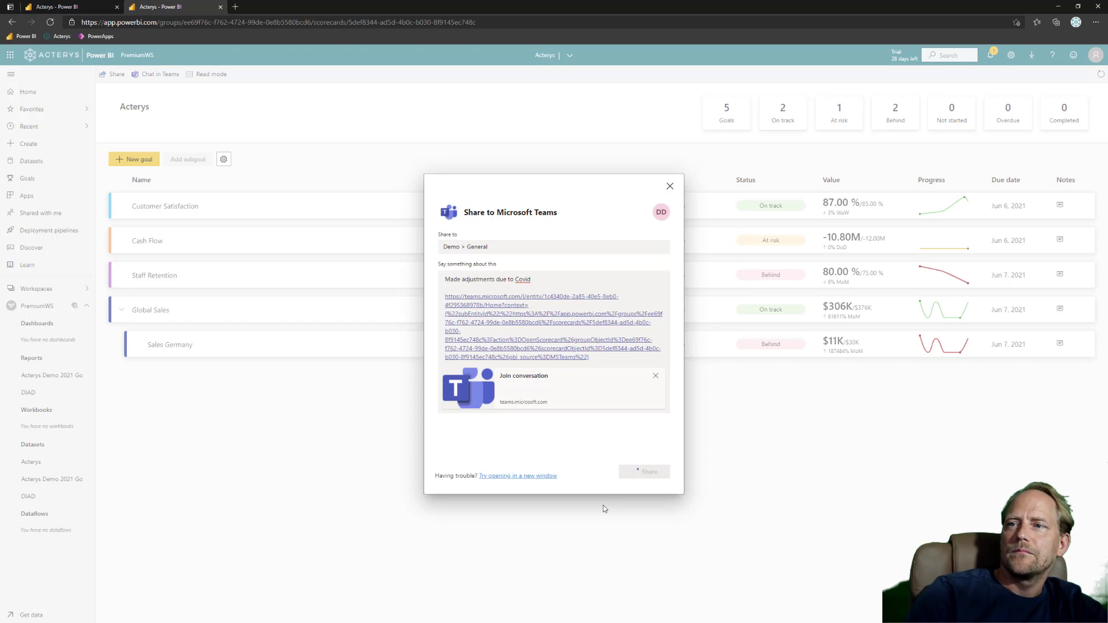
click(670, 185)
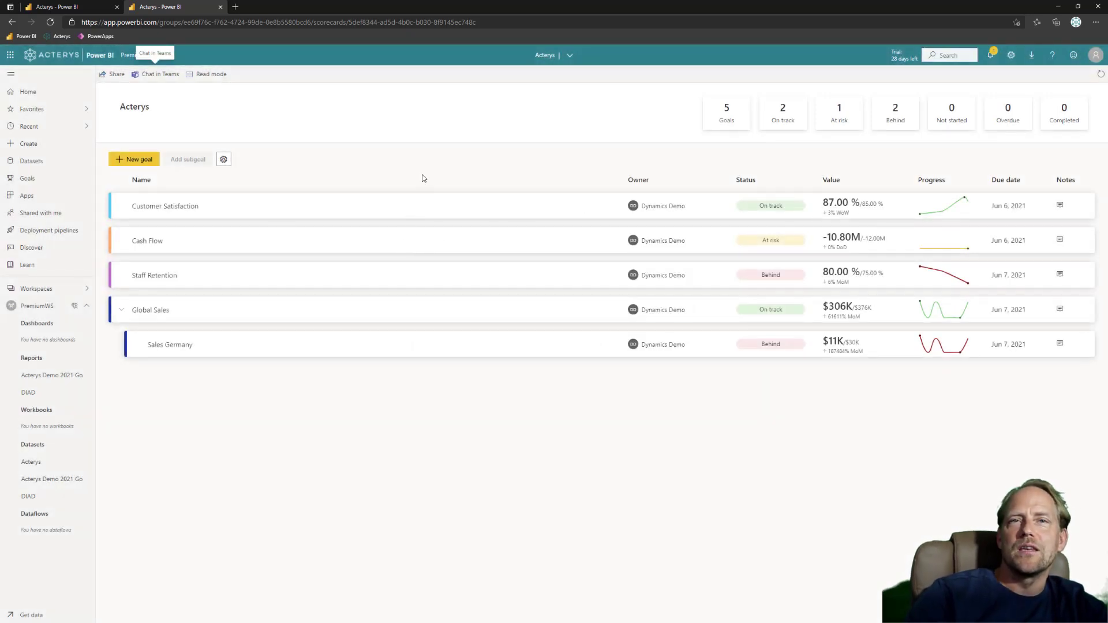